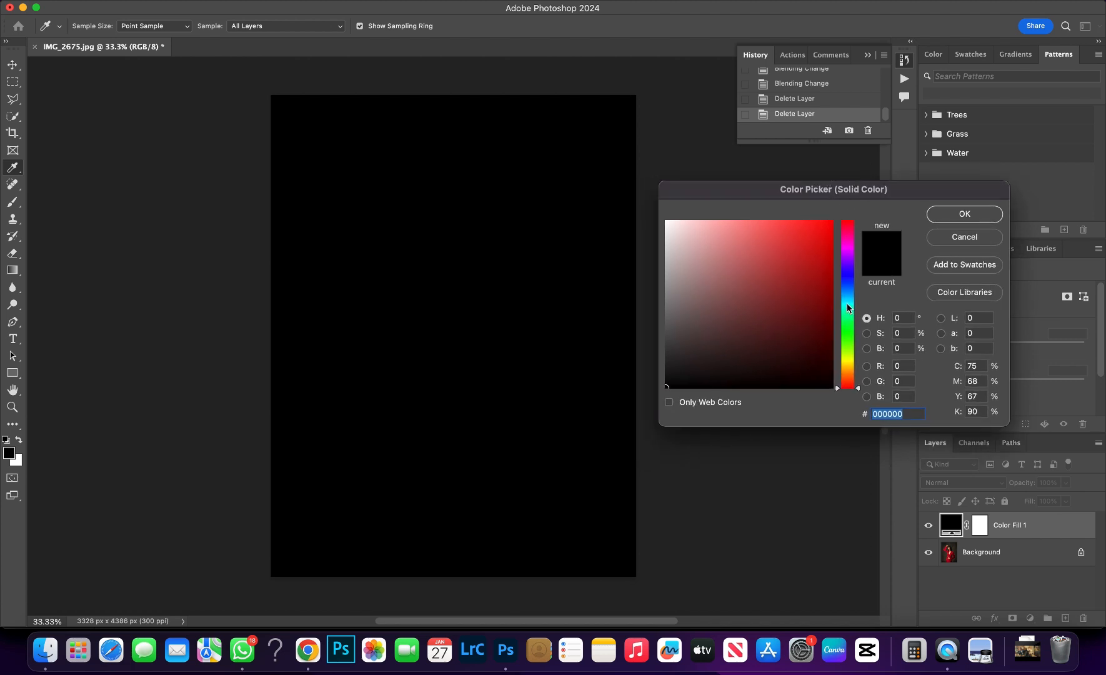
- Give the new solid color fill layer a dark navy blue with a hue of about 209° and set its blend mode to Lighten
left_click(848, 290)
left_click_drag(848, 291, 848, 290)
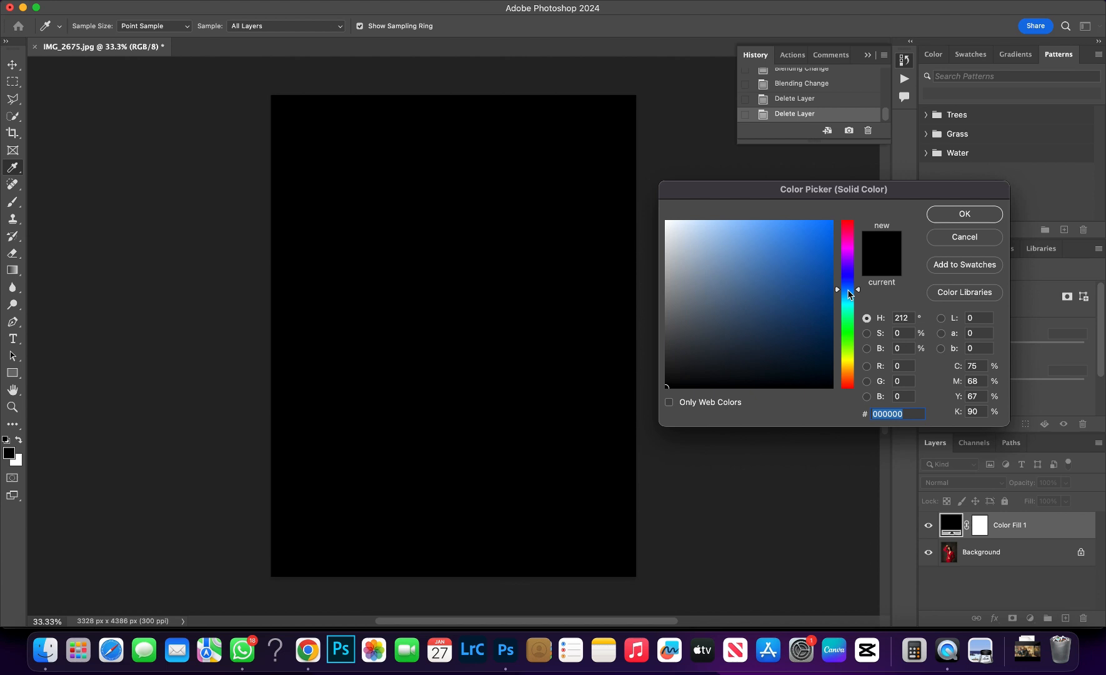
left_click(759, 316)
left_click(761, 330)
left_click(766, 340)
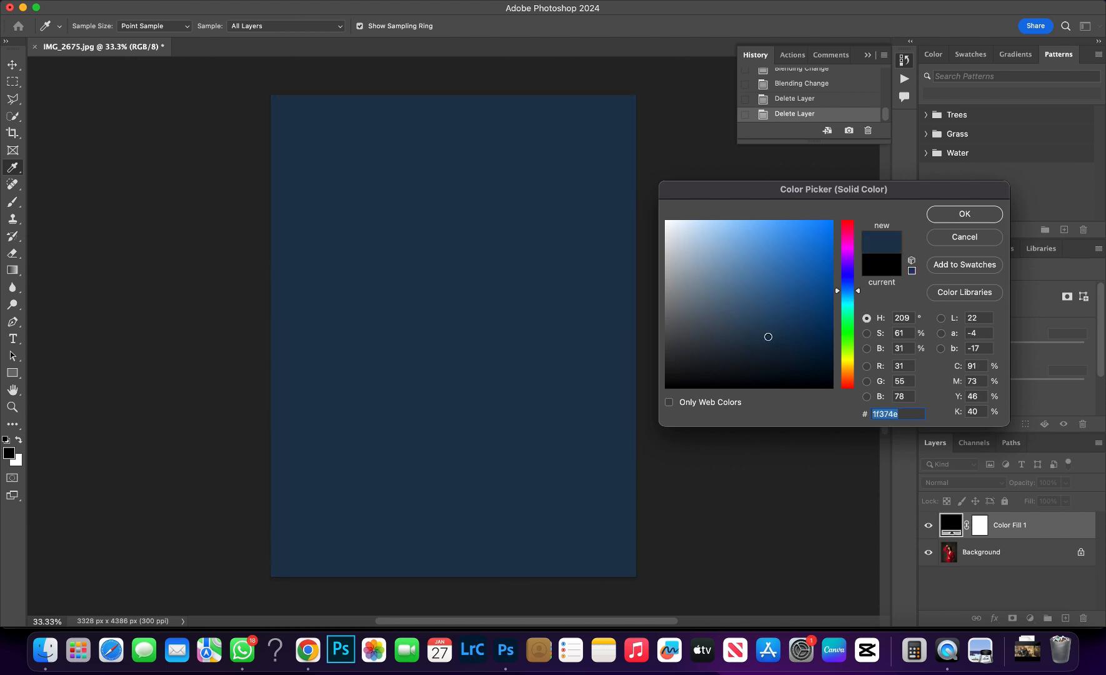
left_click(763, 341)
left_click(950, 215)
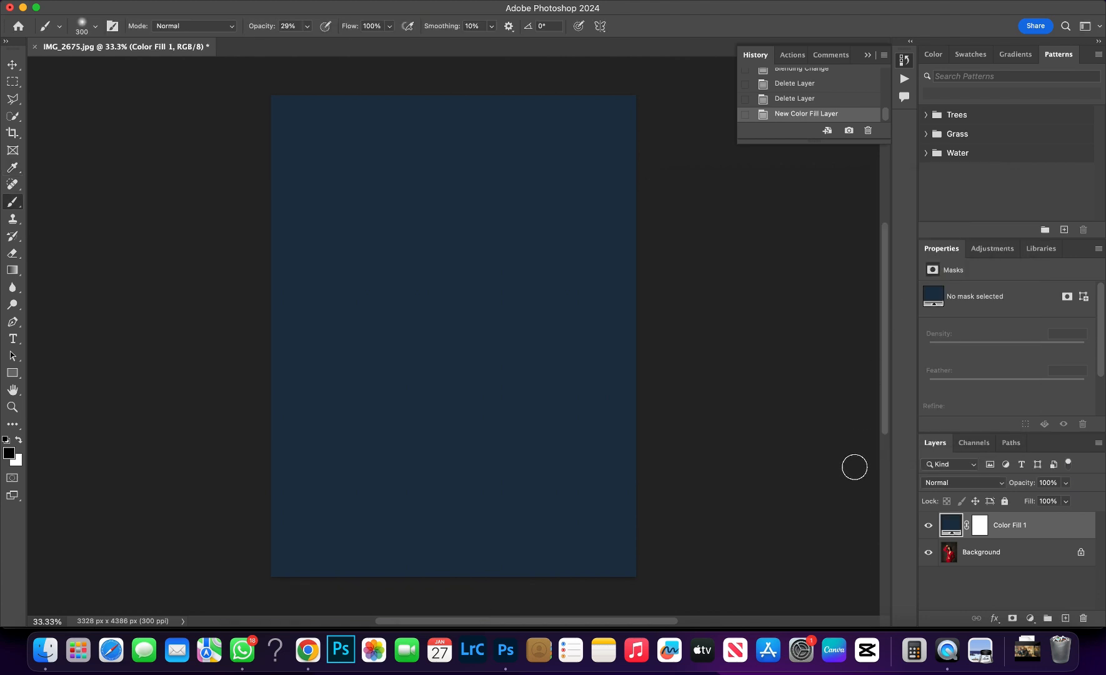
left_click(963, 483)
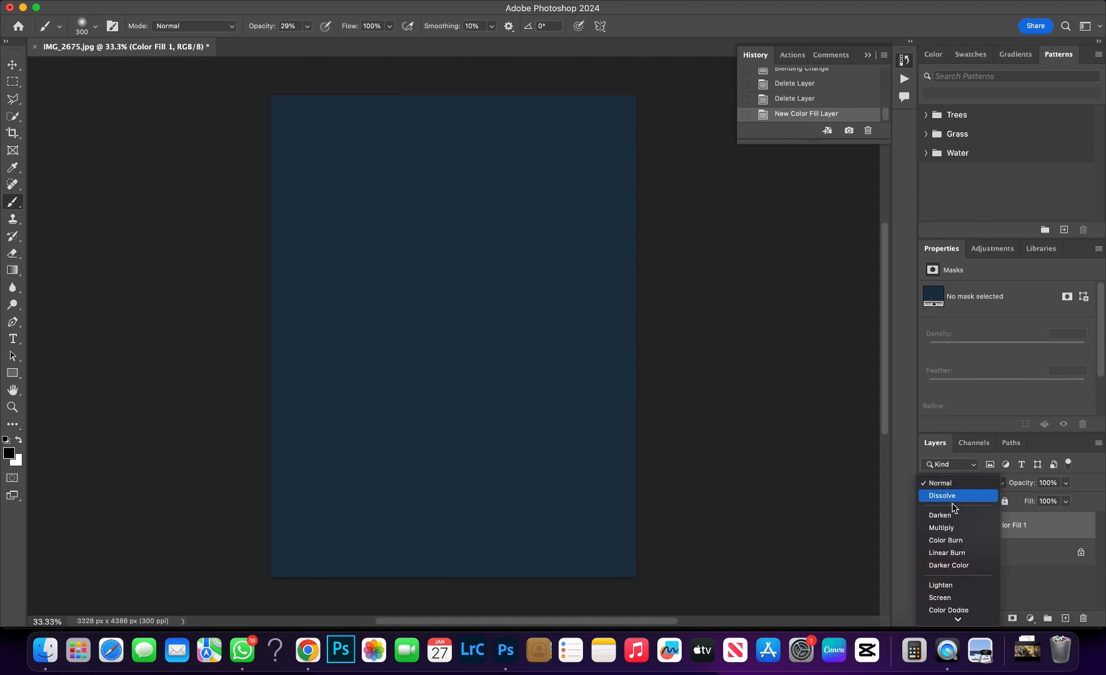
left_click(943, 586)
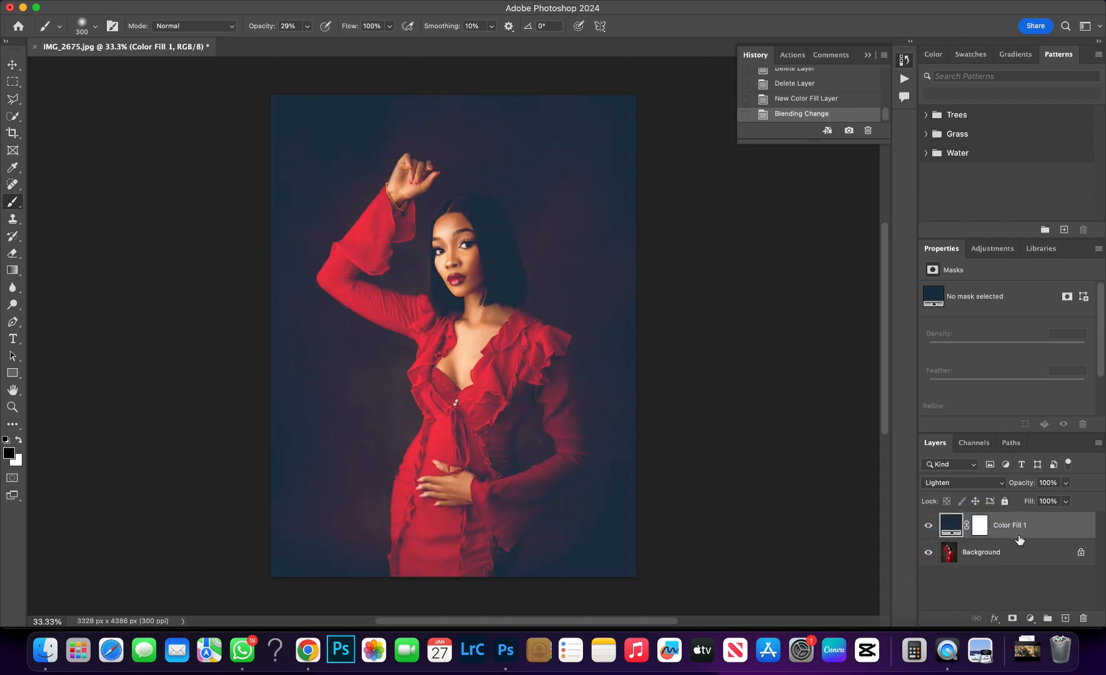
- Add a second solid color fill layer above the blue one in orange-brown #8d5f24
left_click(1030, 618)
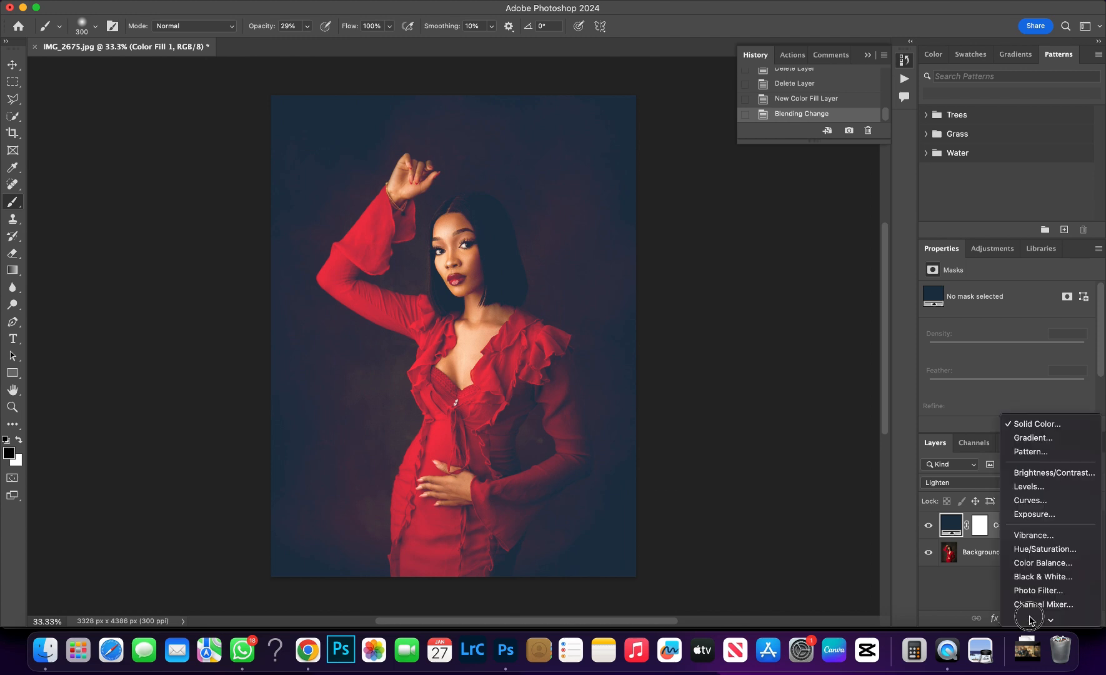
left_click(1039, 430)
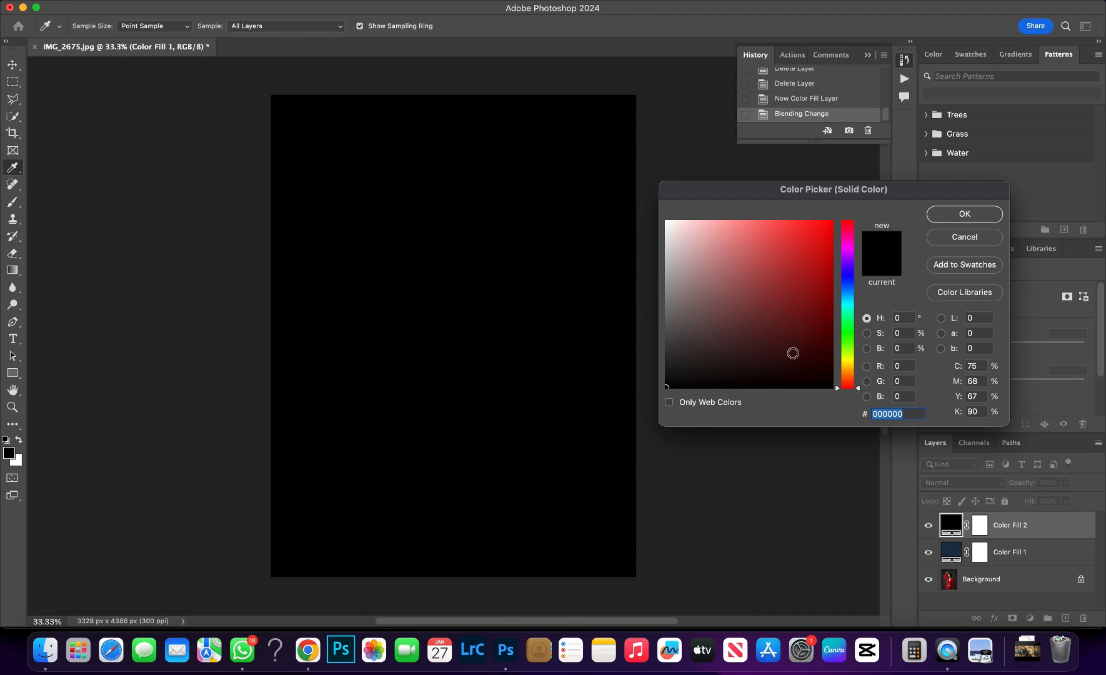
left_click(848, 372)
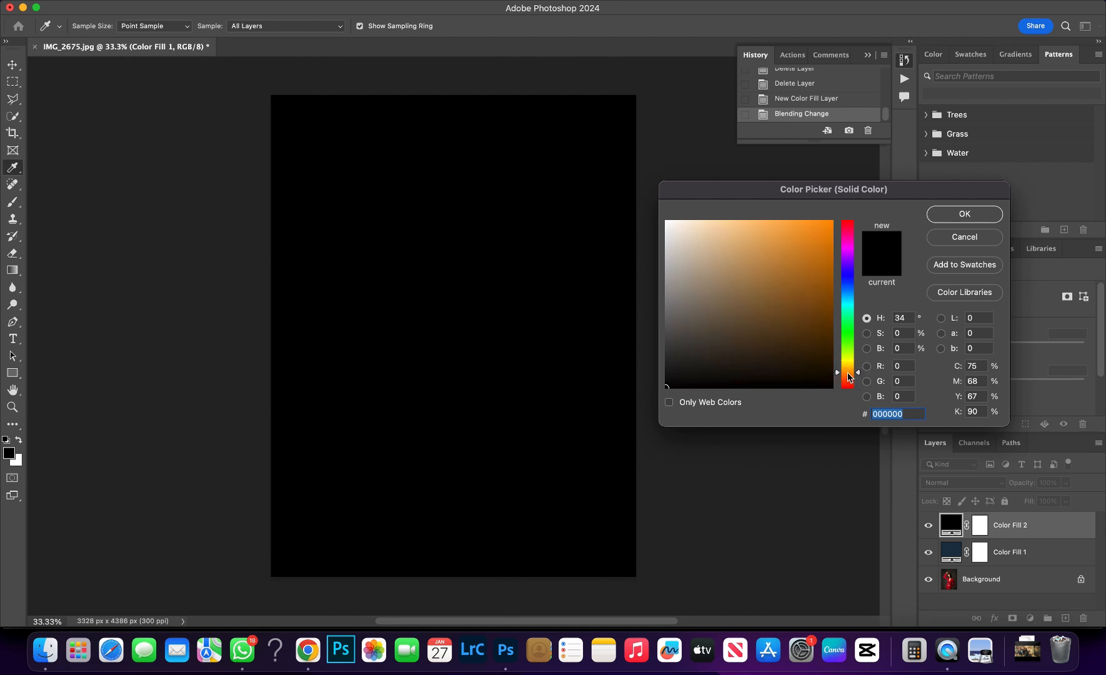
mouse_move(794, 275)
left_mouse_down()
mouse_move(782, 291)
mouse_move(794, 283)
mouse_move(790, 295)
left_mouse_up()
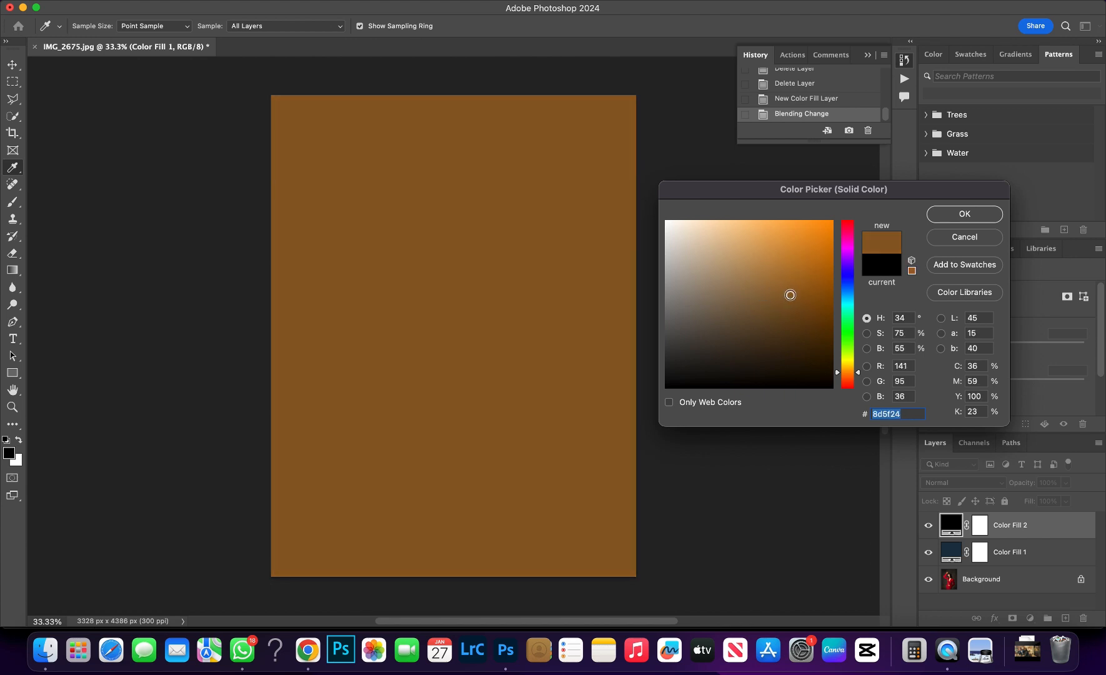
left_click(943, 217)
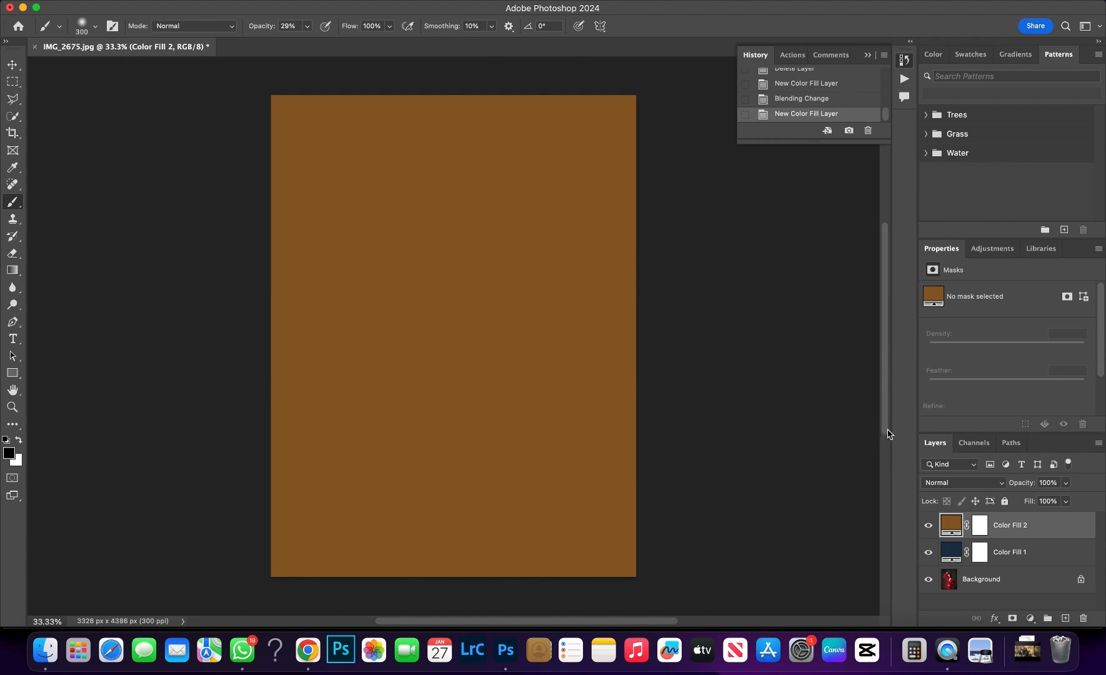
- Set the brown fill layer's blend mode to Multiply and its opacity to 29%
left_click(1015, 557)
left_click(1005, 529)
left_click(1010, 552)
left_click(1012, 530)
left_click(973, 483)
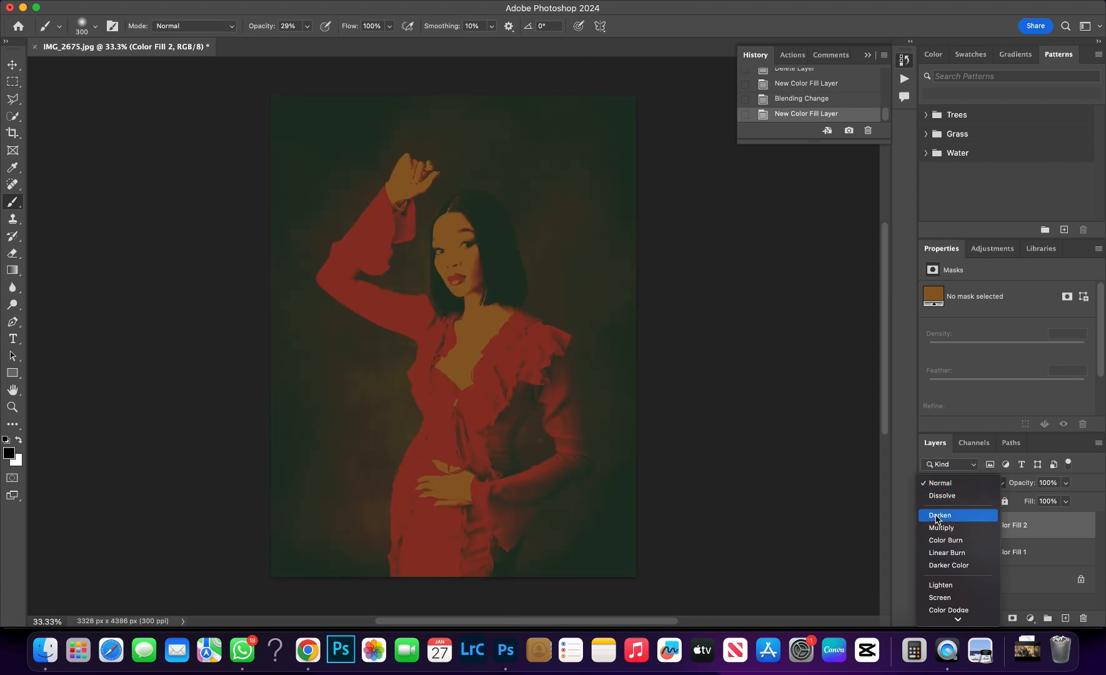
left_click(941, 527)
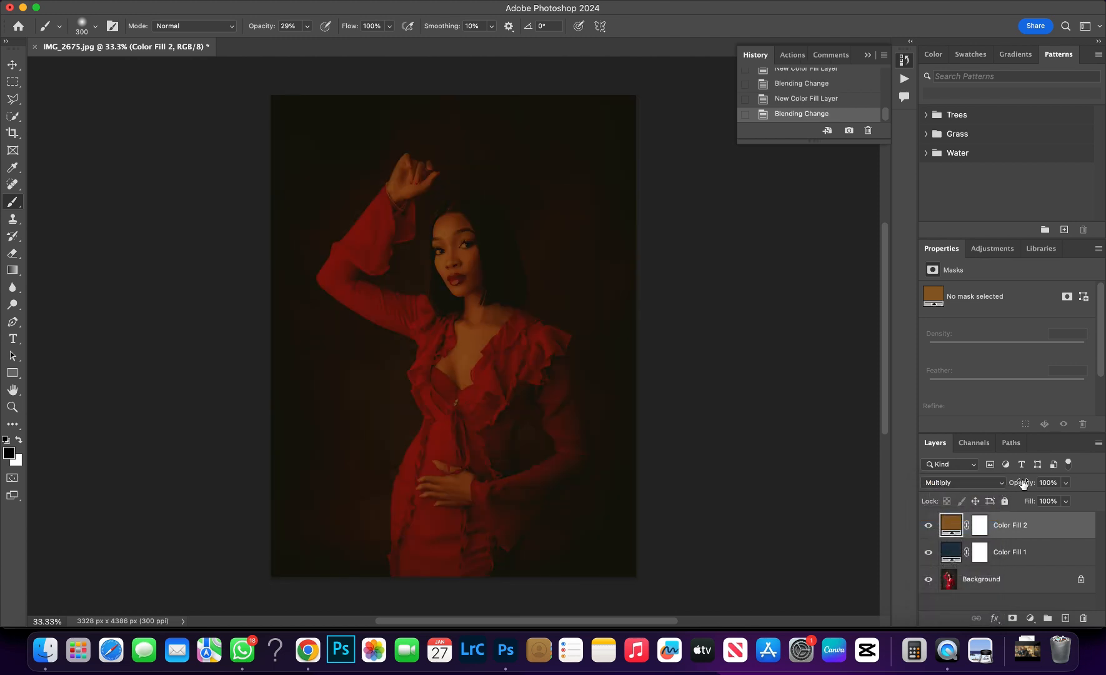
mouse_move(1023, 483)
left_mouse_down()
mouse_move(992, 489)
mouse_move(1017, 486)
left_mouse_up()
- Lower the opacity of the dark blue fill layer to 42%
left_click(1012, 547)
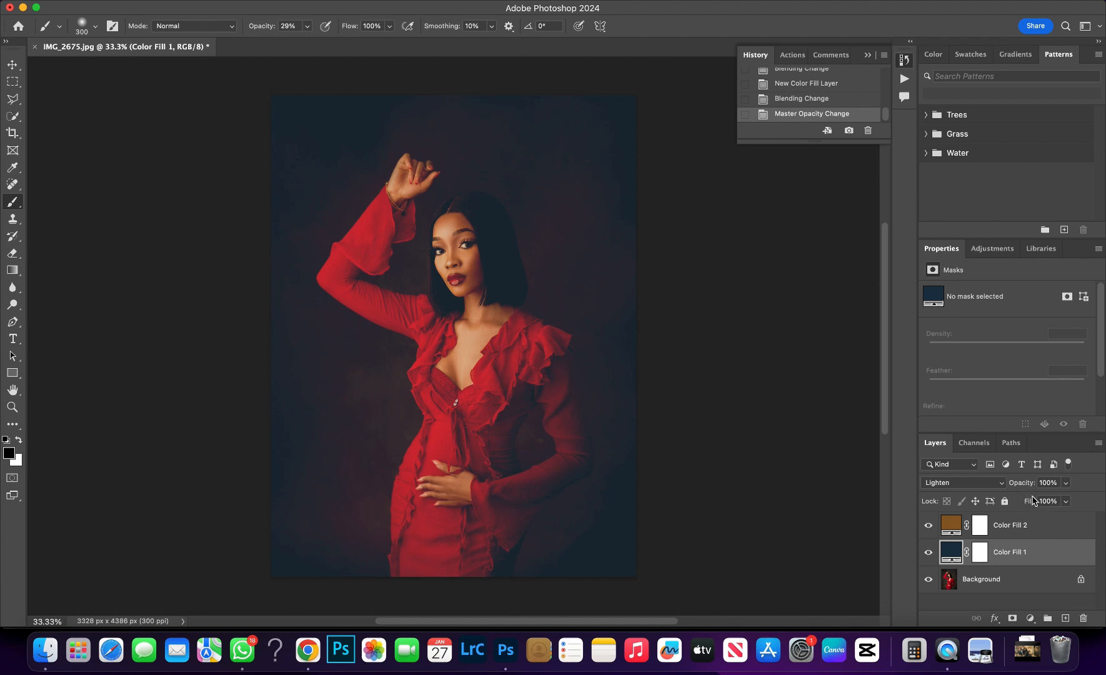
left_click_drag(1025, 483, 996, 487)
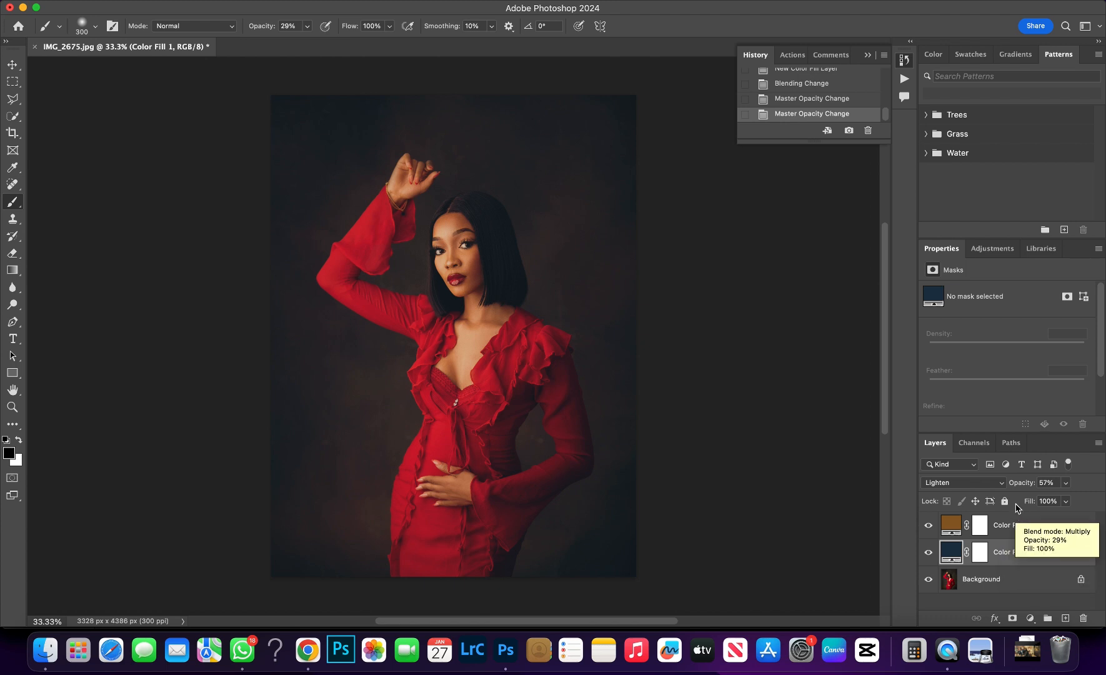
left_click_drag(1020, 487, 1011, 492)
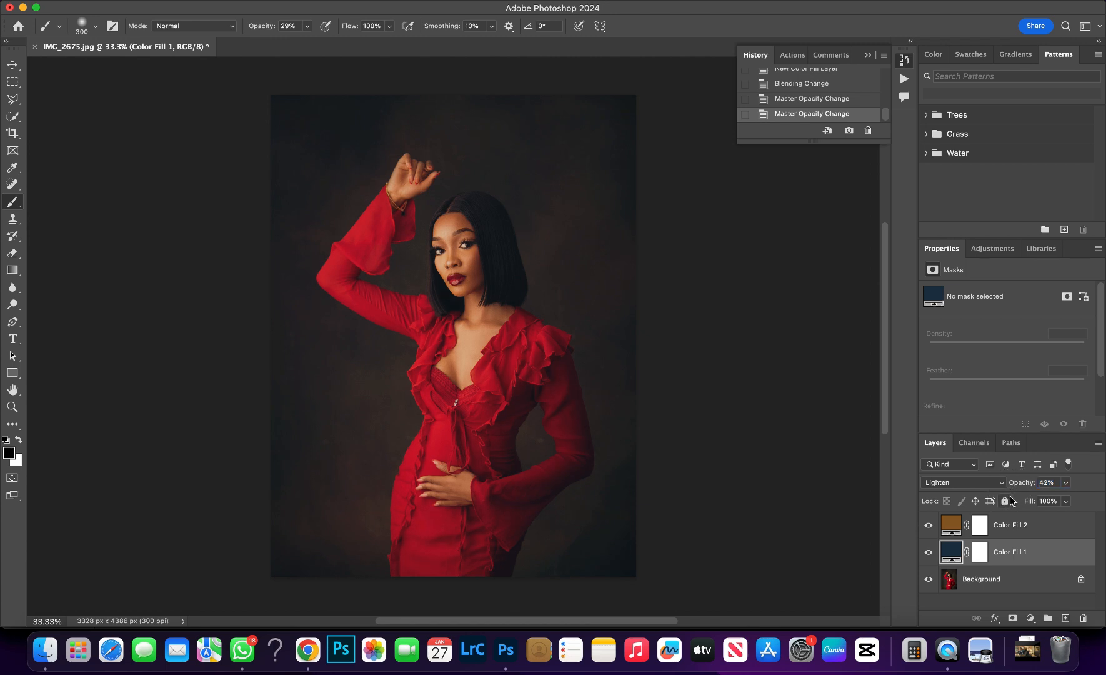
- Add a Selective Color adjustment layer above the brown fill layer
left_click(1007, 527)
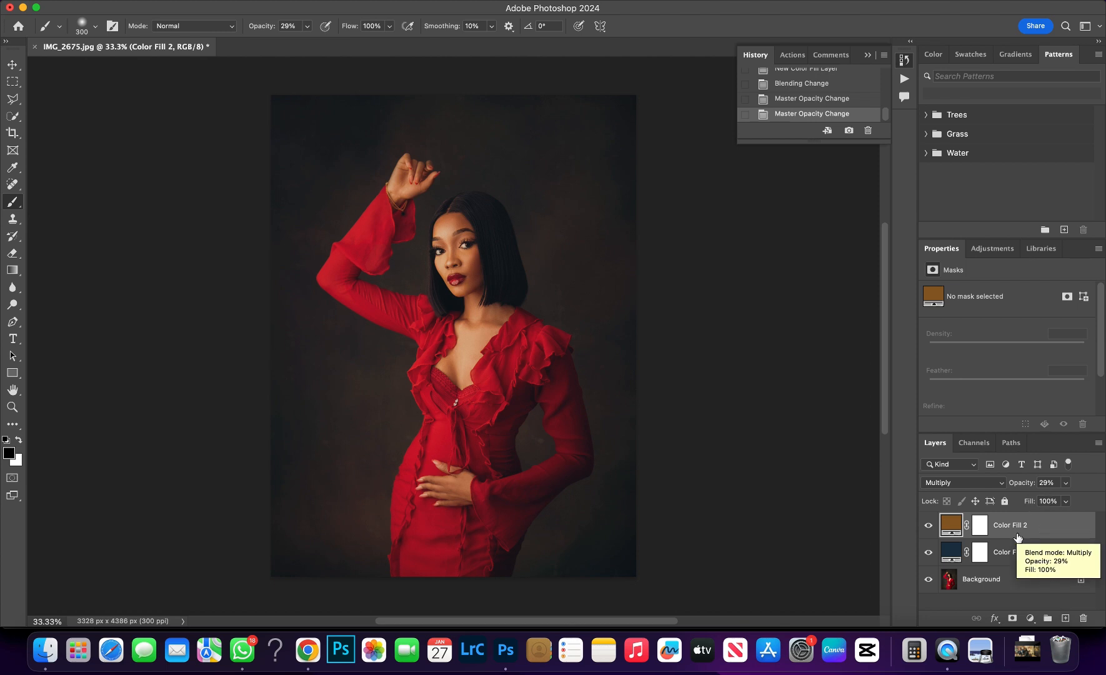
left_click(1030, 618)
mouse_move(1029, 620)
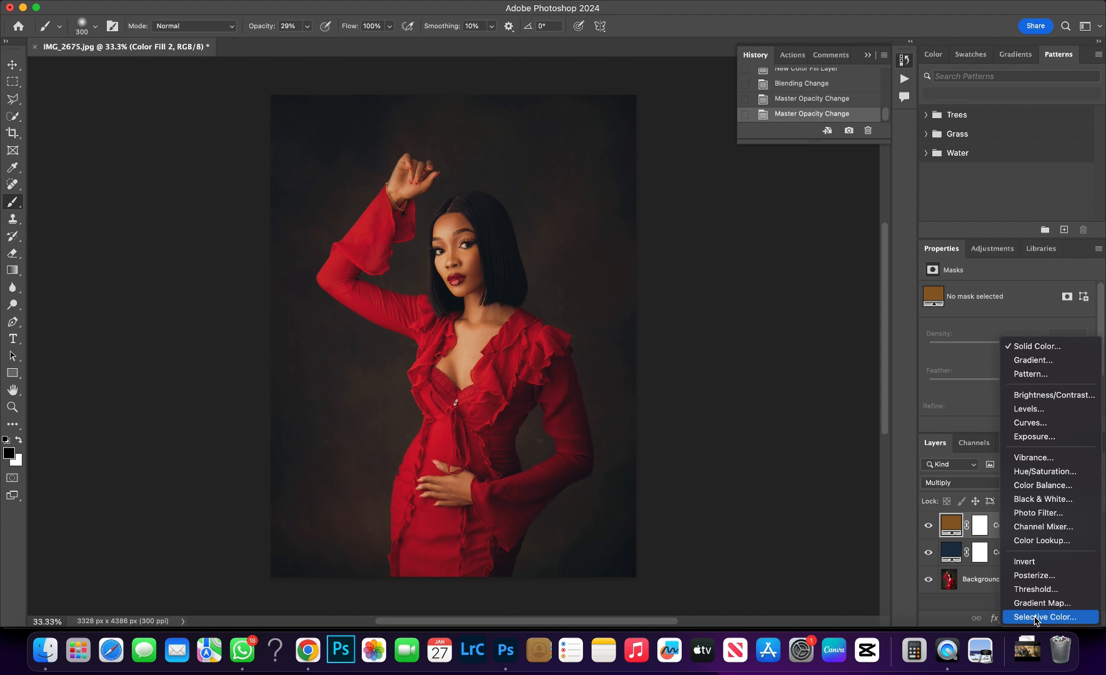
left_click(1035, 618)
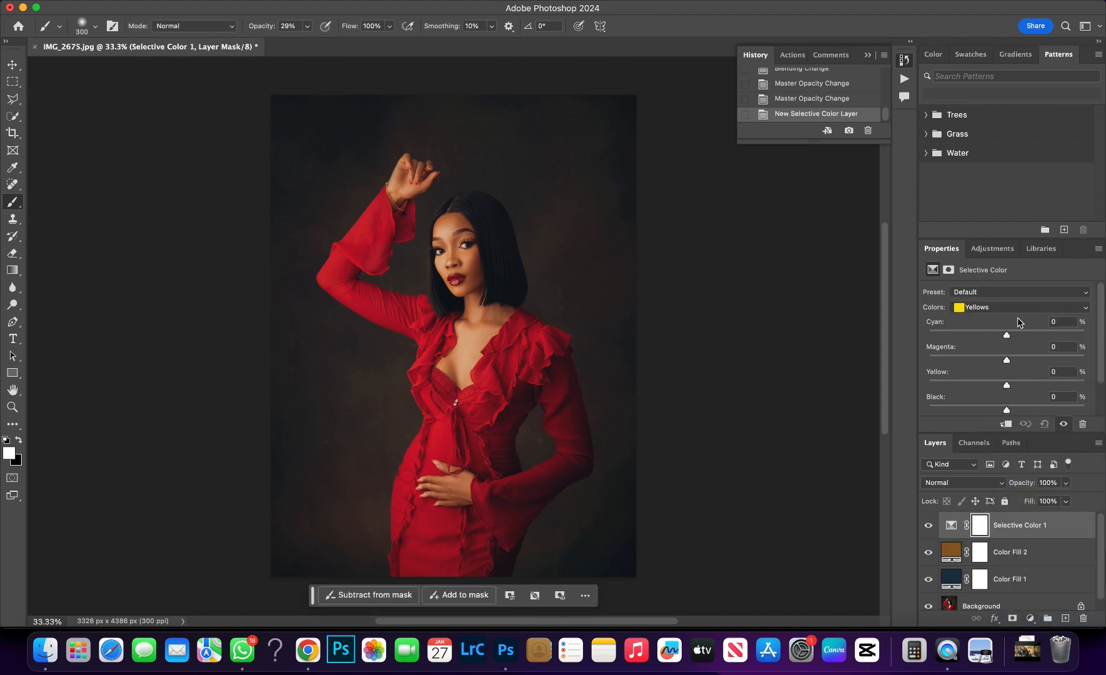
- Adjust the Reds in the Selective Color layer to Cyan +4%, Magenta +12% and Yellow about +9%
left_click(982, 310)
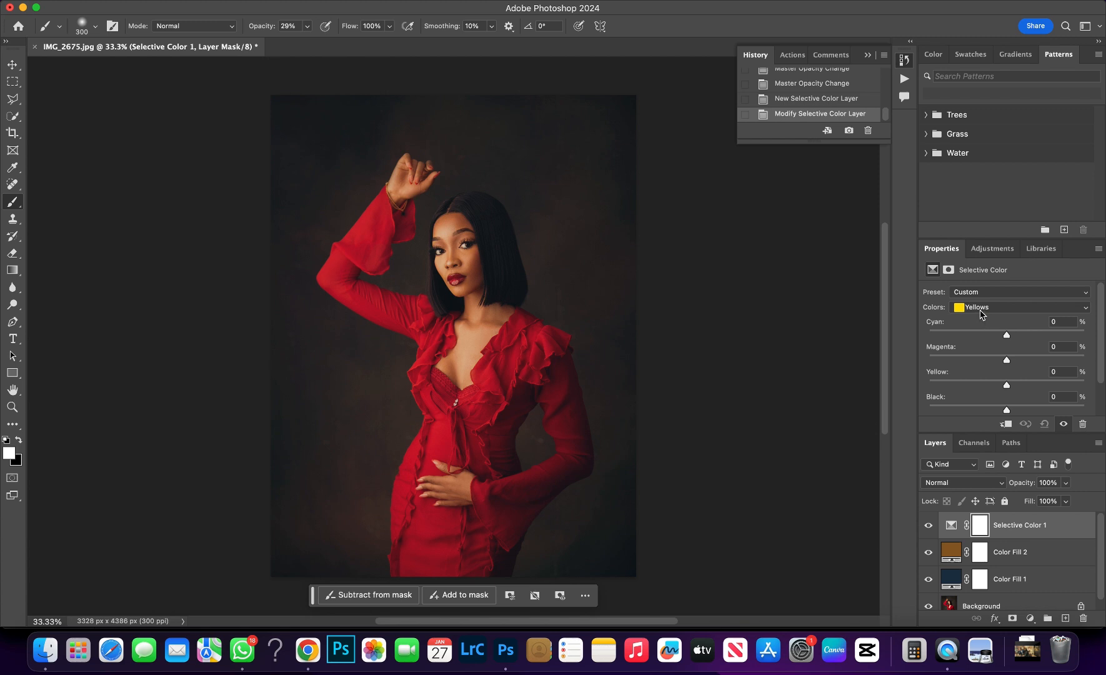
left_click(982, 313)
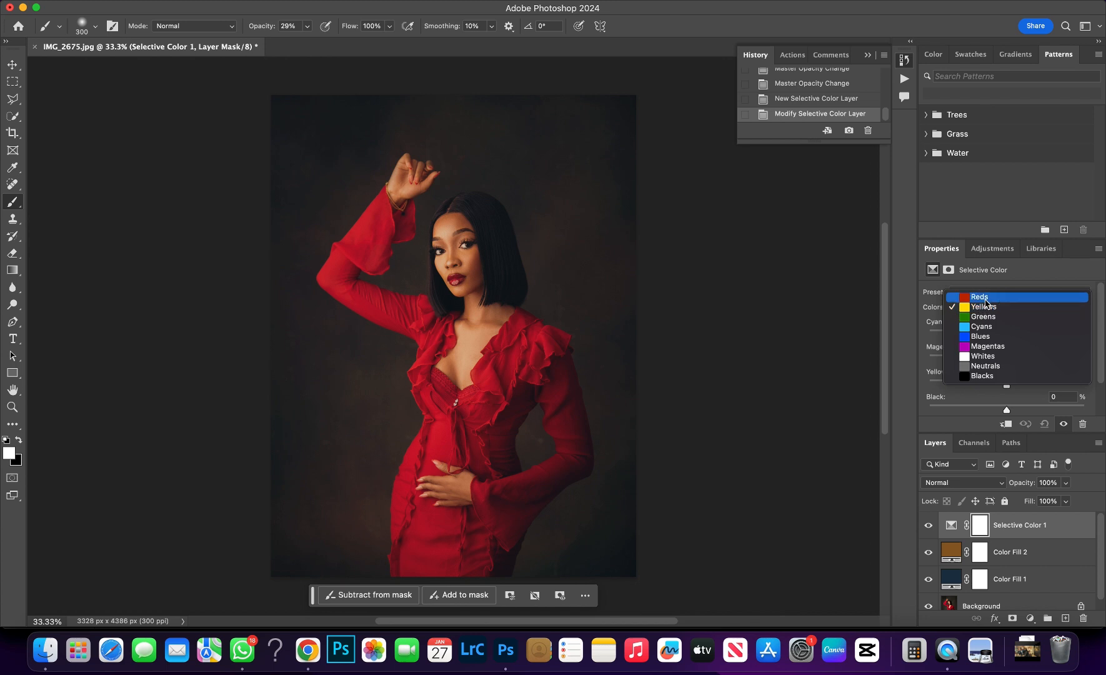
left_click(985, 297)
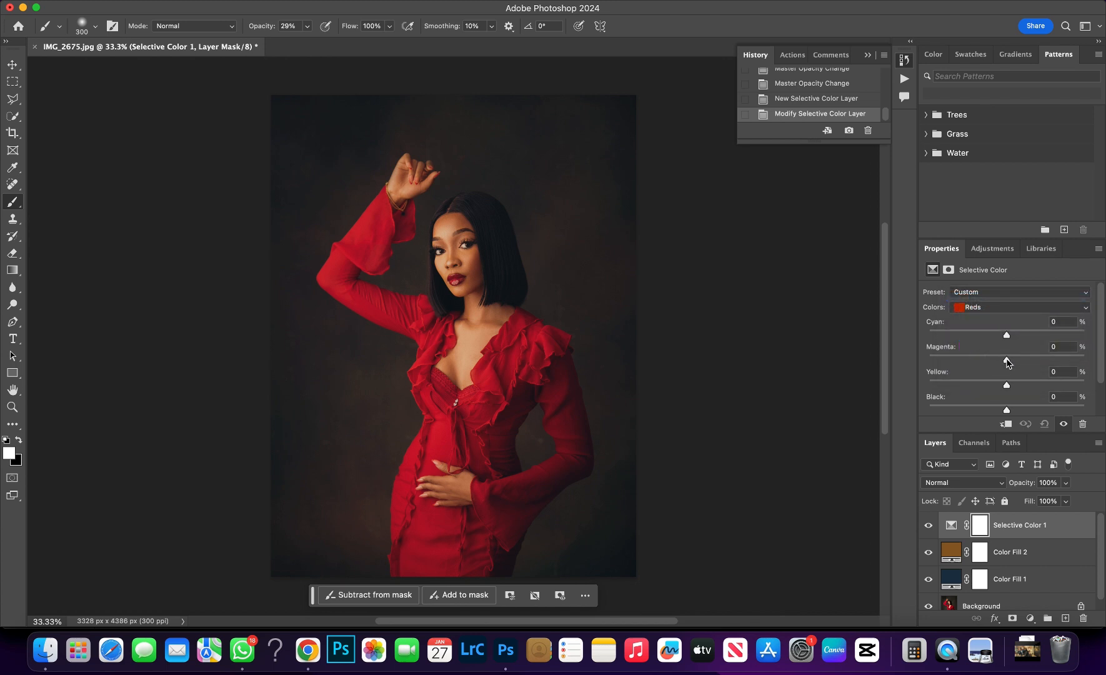
mouse_move(1008, 361)
left_mouse_down()
mouse_move(1080, 362)
mouse_move(1016, 365)
mouse_move(1020, 338)
mouse_move(1059, 338)
mouse_move(1010, 338)
left_mouse_up()
mouse_move(1007, 387)
left_mouse_down()
mouse_move(1028, 389)
mouse_move(1015, 391)
left_mouse_up()
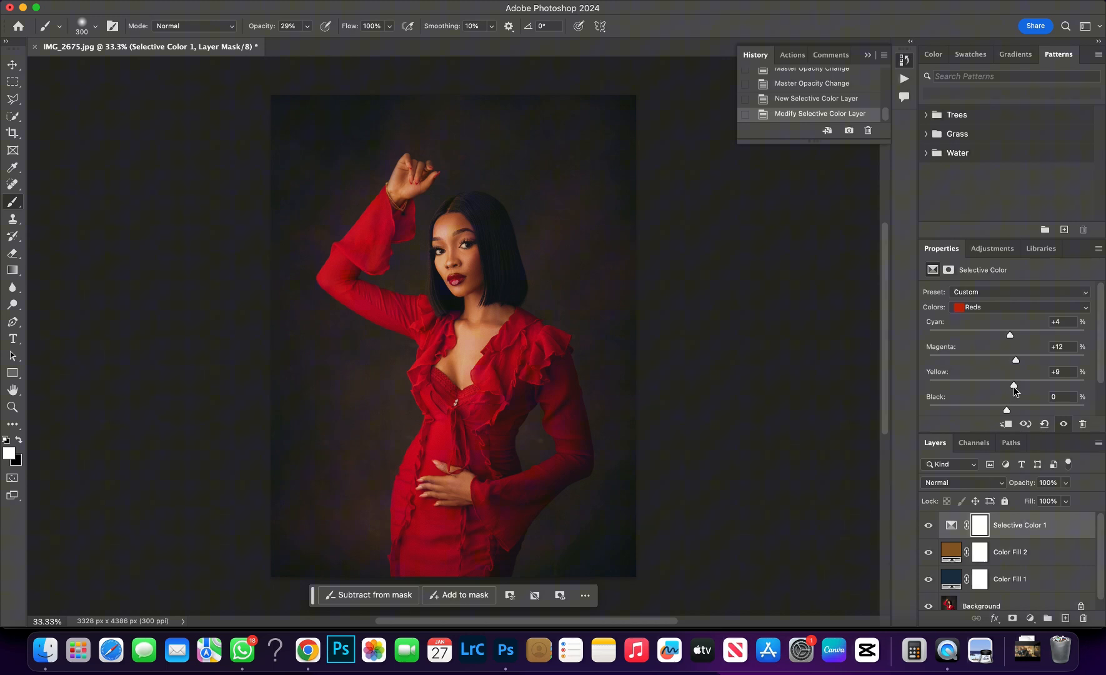
- Adjust the Yellows in the Selective Color layer to Cyan +17% and Magenta +10%, keeping Yellow at 0%
left_click(984, 313)
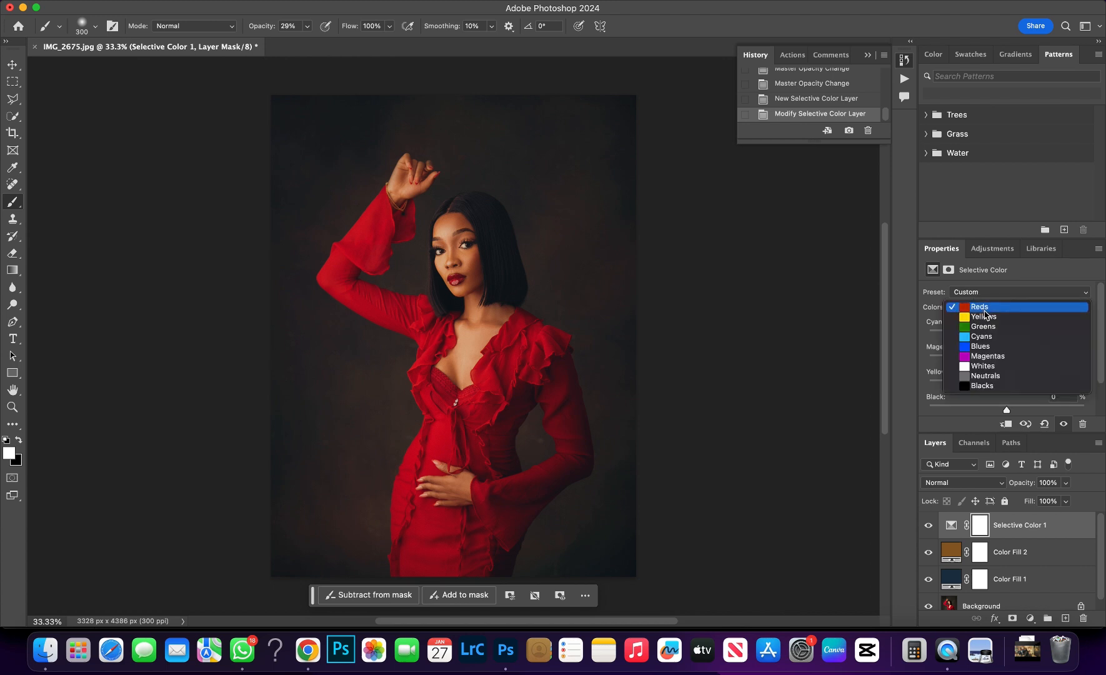
left_click(979, 320)
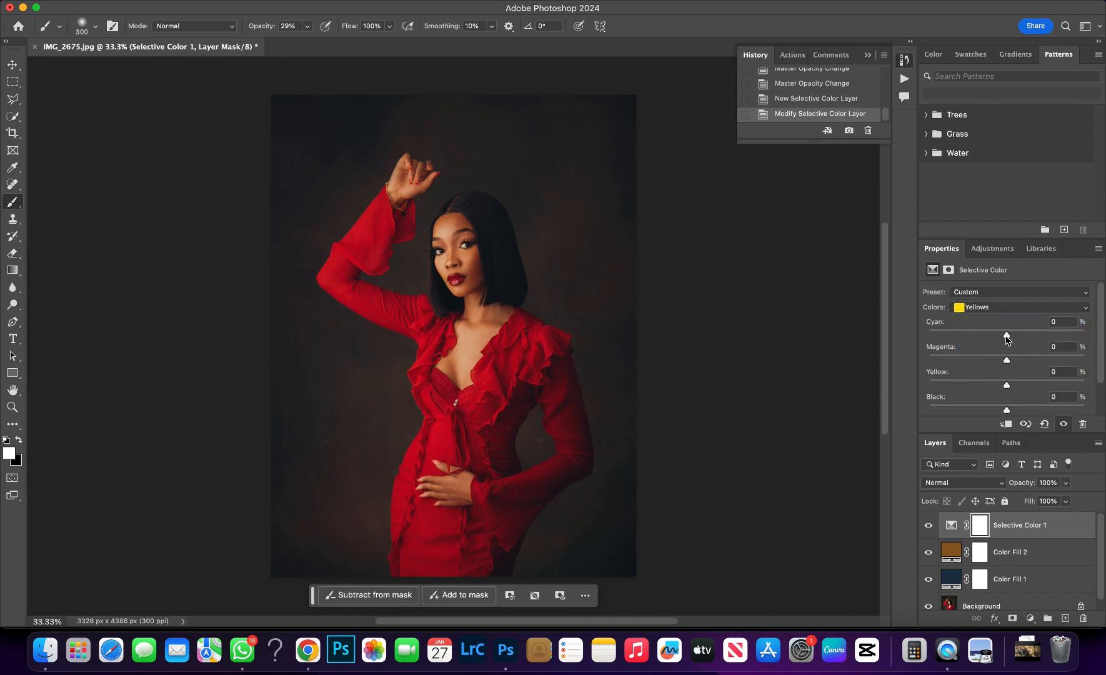
mouse_move(1008, 339)
left_mouse_down()
mouse_move(1086, 339)
mouse_move(944, 340)
mouse_move(1079, 341)
mouse_move(1001, 342)
mouse_move(1023, 343)
left_mouse_up()
mouse_move(1007, 362)
left_mouse_down()
mouse_move(998, 363)
mouse_move(1015, 362)
left_mouse_up()
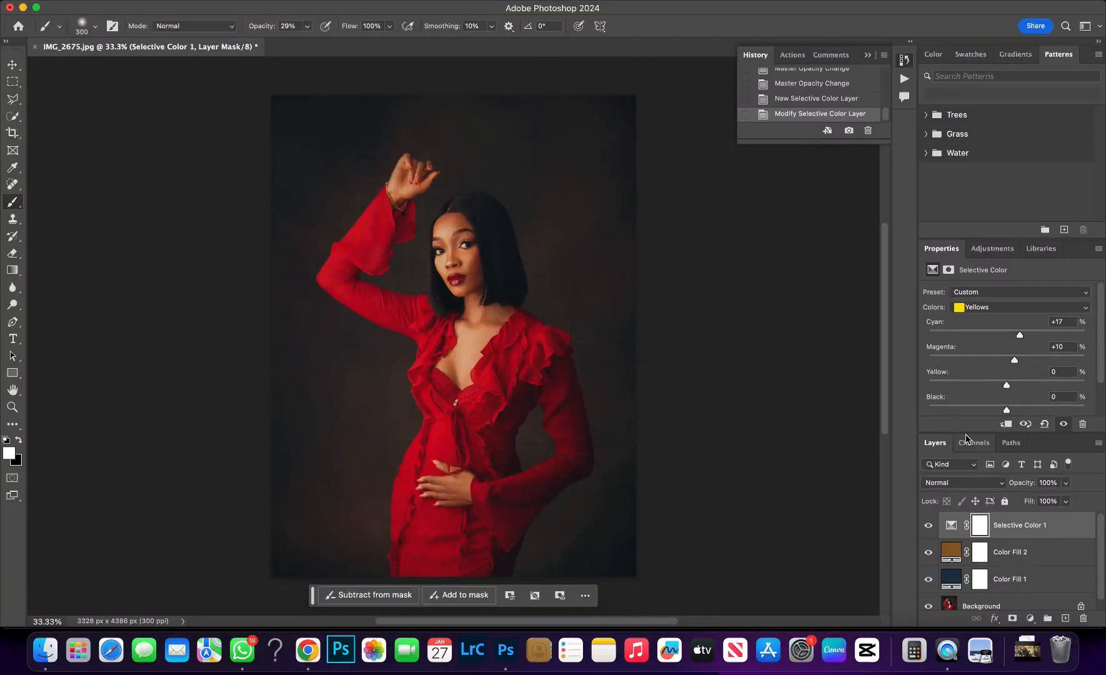
mouse_move(1007, 387)
left_mouse_down()
mouse_move(966, 387)
mouse_move(1025, 388)
mouse_move(1008, 388)
left_mouse_up()
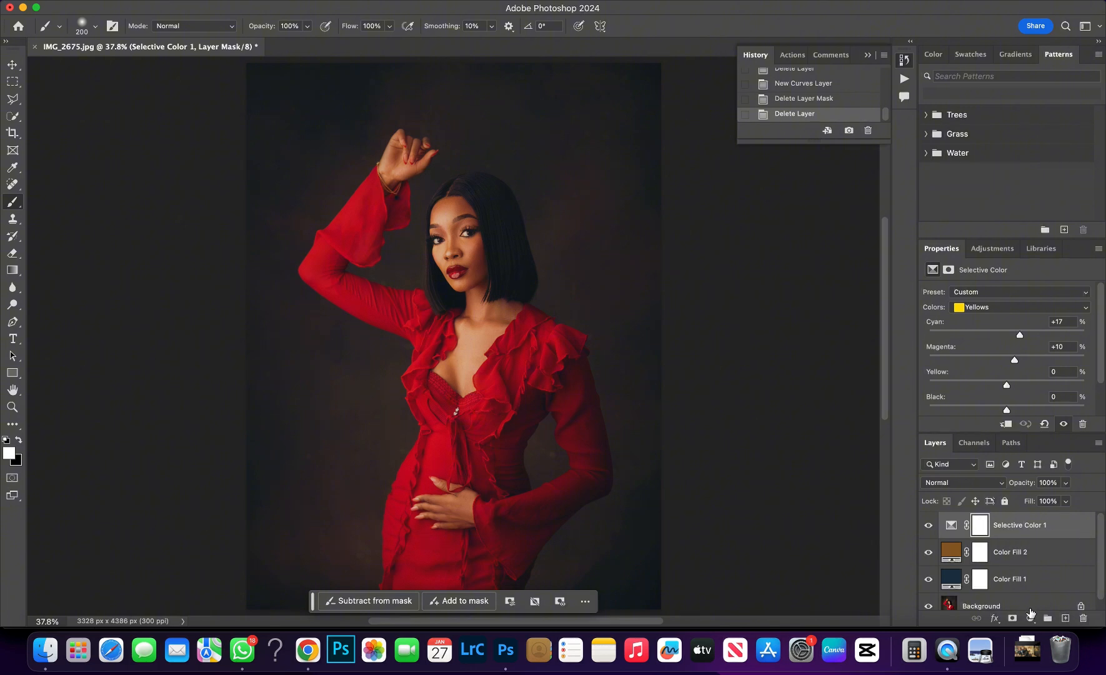
- Add a Curves adjustment layer above the Selective Color layer and name it Dodge
left_click(1030, 618)
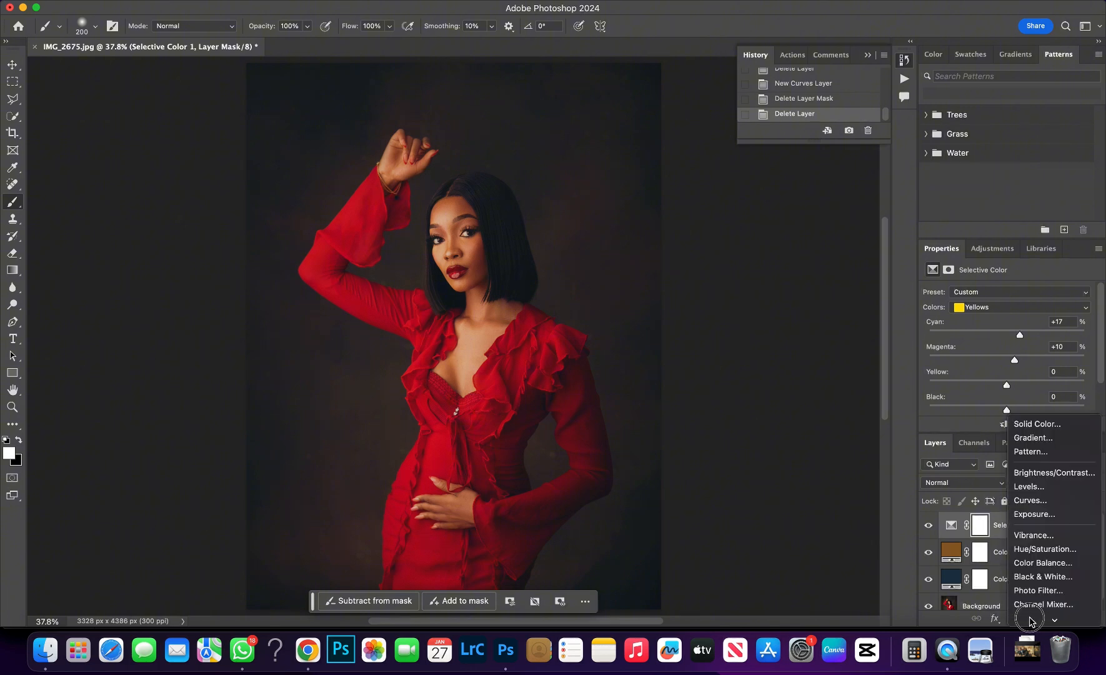
left_click(1040, 503)
double_click(1017, 527)
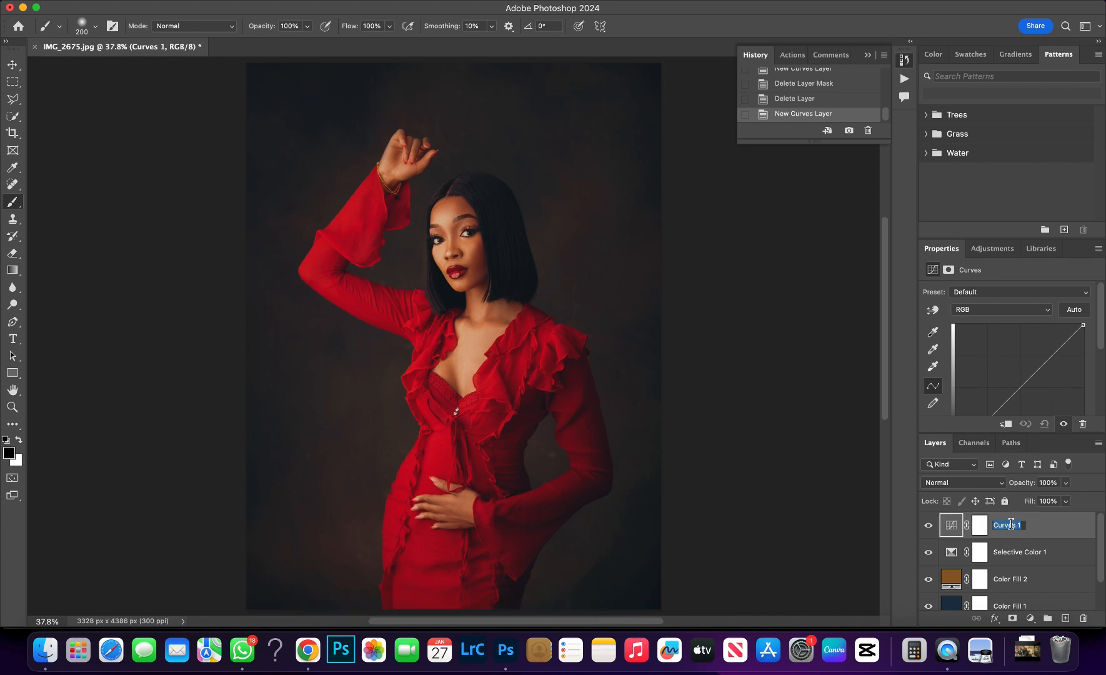
type("Do")
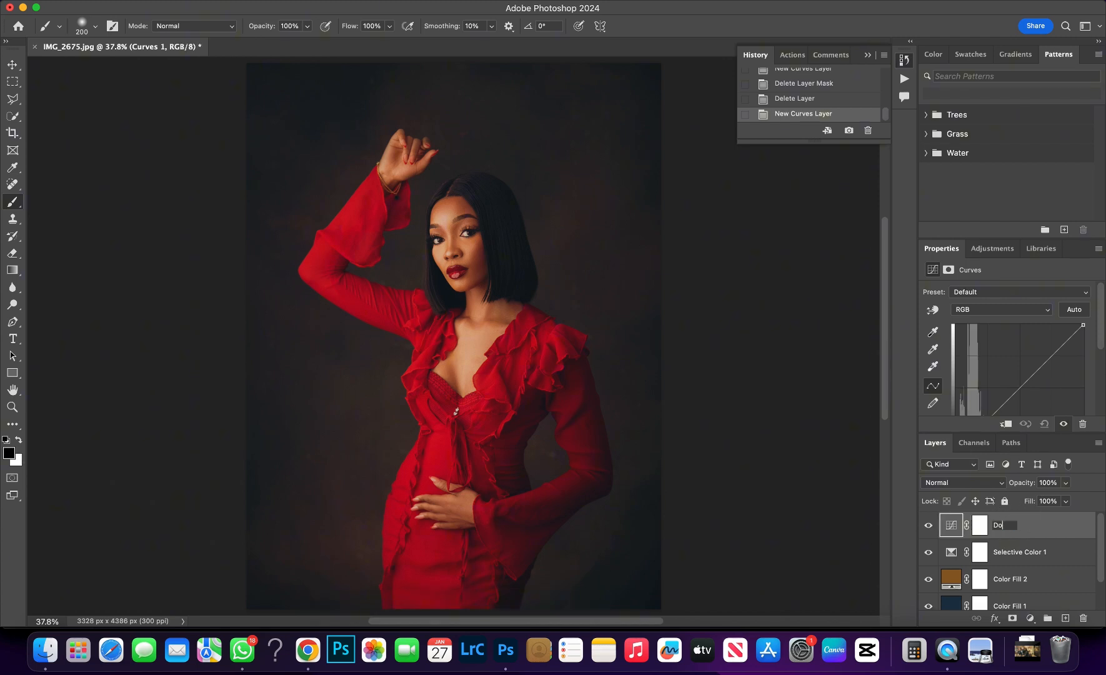
type("dge")
key("Return")
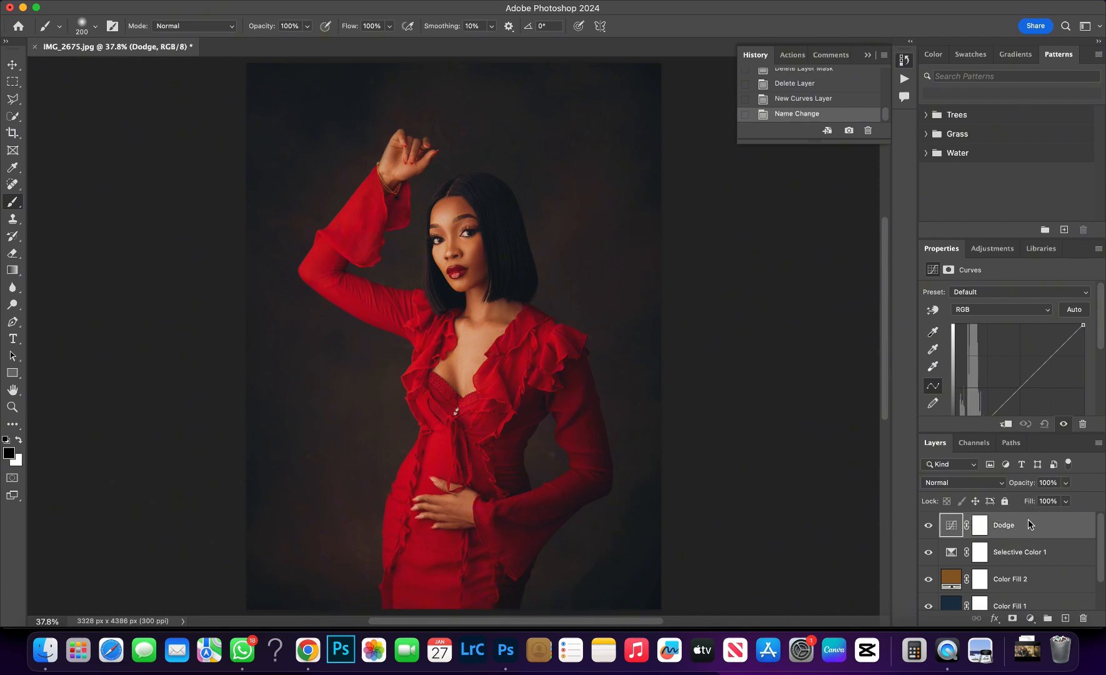
- Add another Curves adjustment layer above the Dodge layer and name it Burn
left_click(1030, 619)
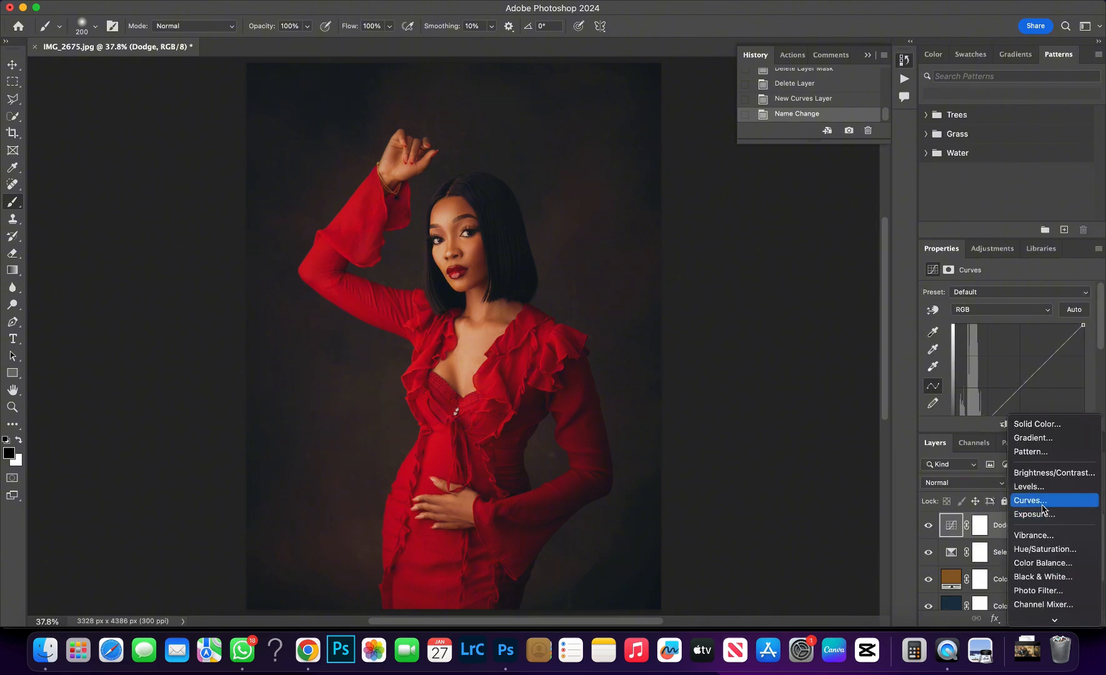
left_click(1040, 504)
double_click(1010, 525)
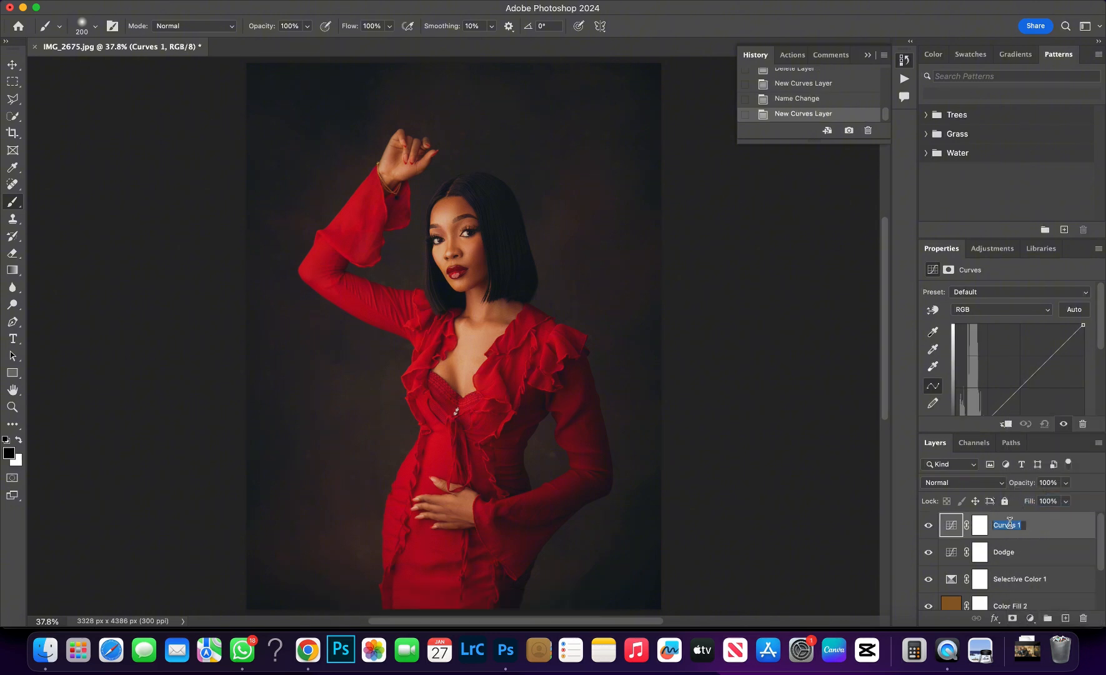
type("Burn")
key("Return")
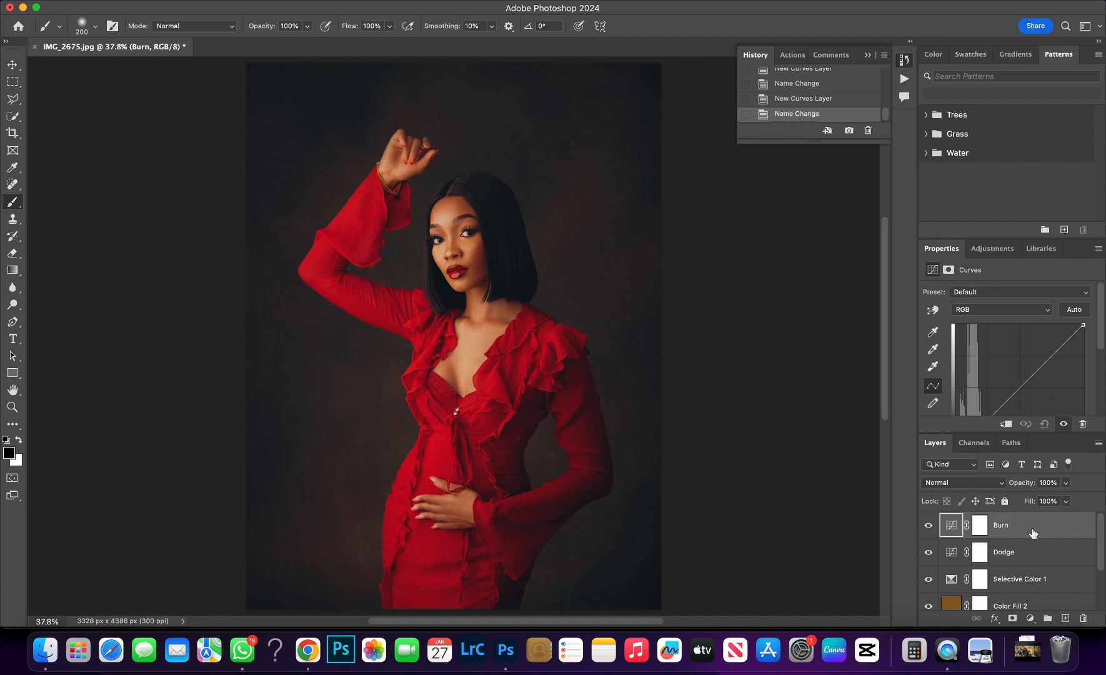
- Raise the midpoint of the Dodge layer's RGB curve slightly to brighten the midtones
left_click(1010, 552)
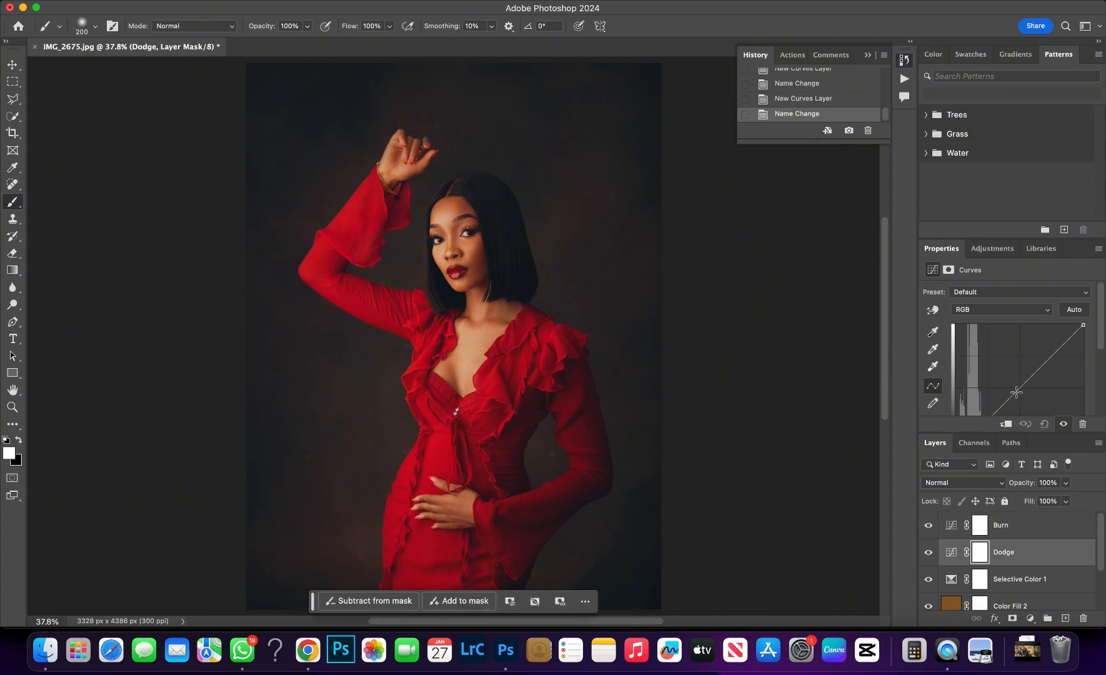
left_click_drag(1020, 386, 1018, 375)
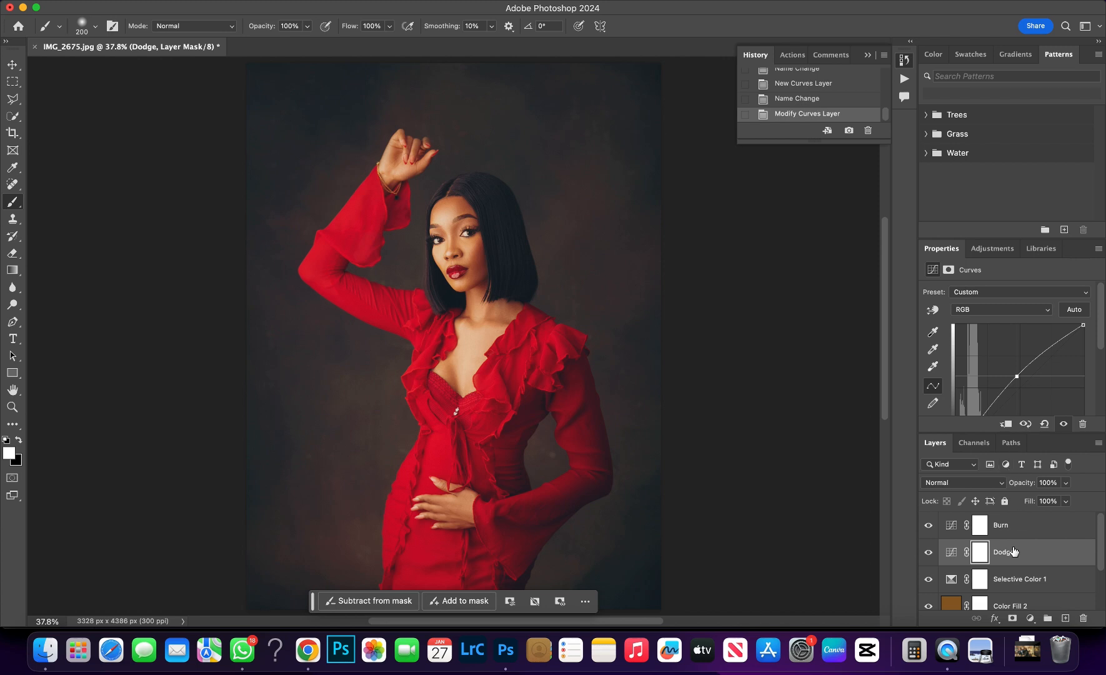
- Invert the Dodge layer's mask to black and set the brush opacity to 33%
key("super+i")
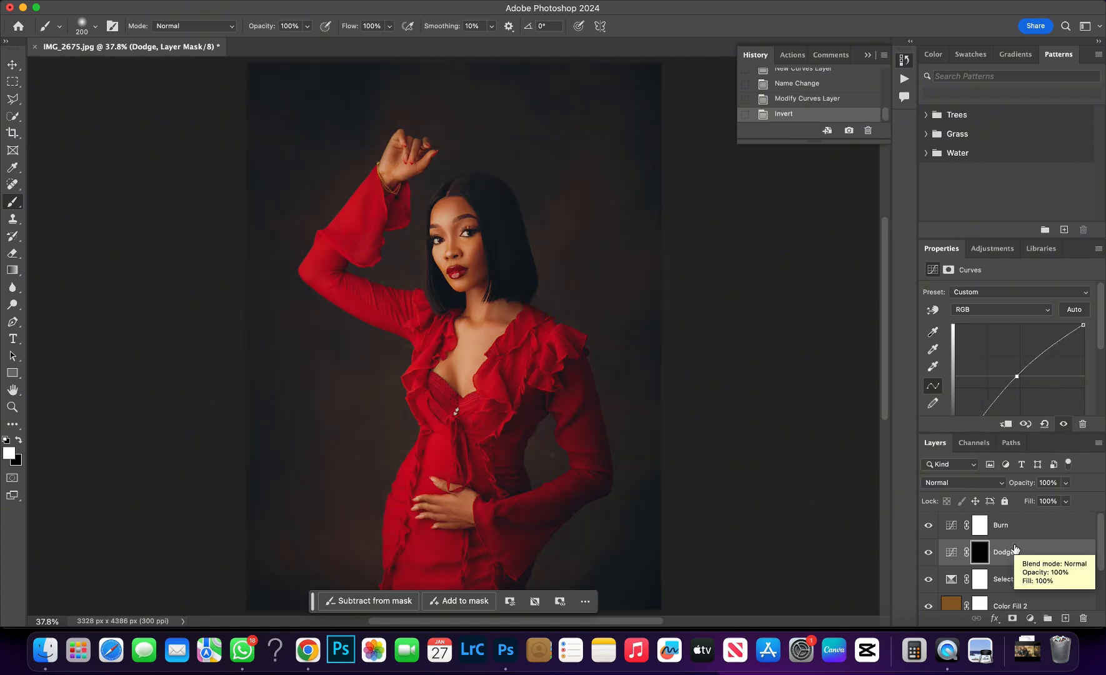
left_click(984, 558)
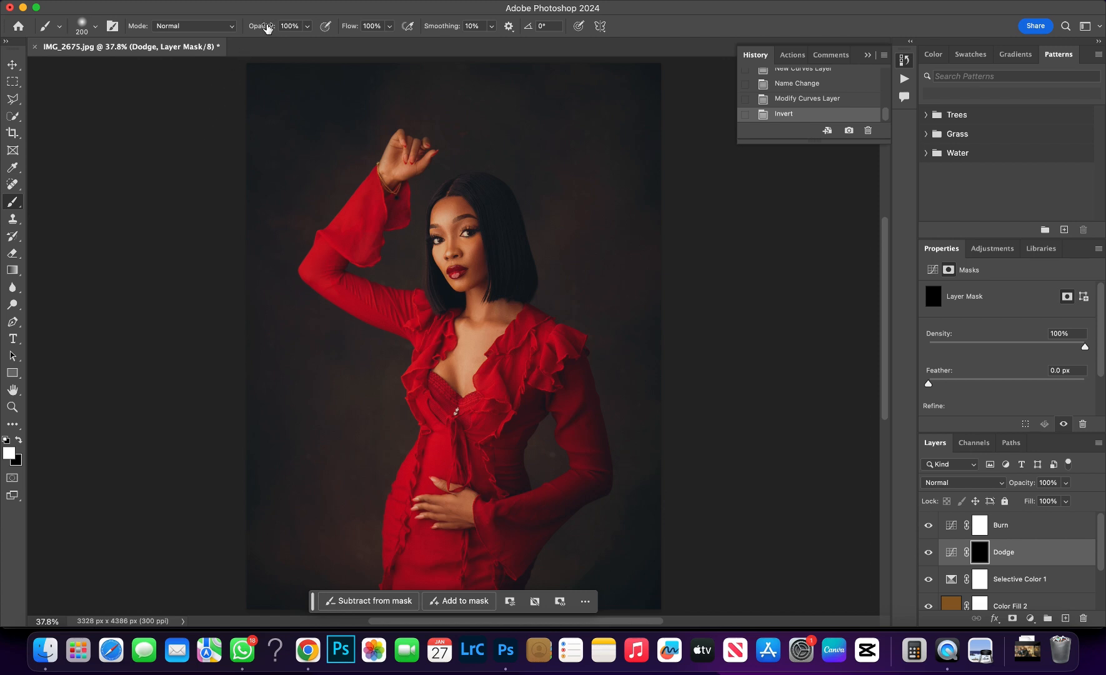
left_click_drag(267, 28, 220, 30)
- Paint white on the Dodge mask over the woman's forehead with a 250 px soft brush
key("super+plus")
key("super+plus")
key("super+plus")
scroll(460, 277, "up", 8)
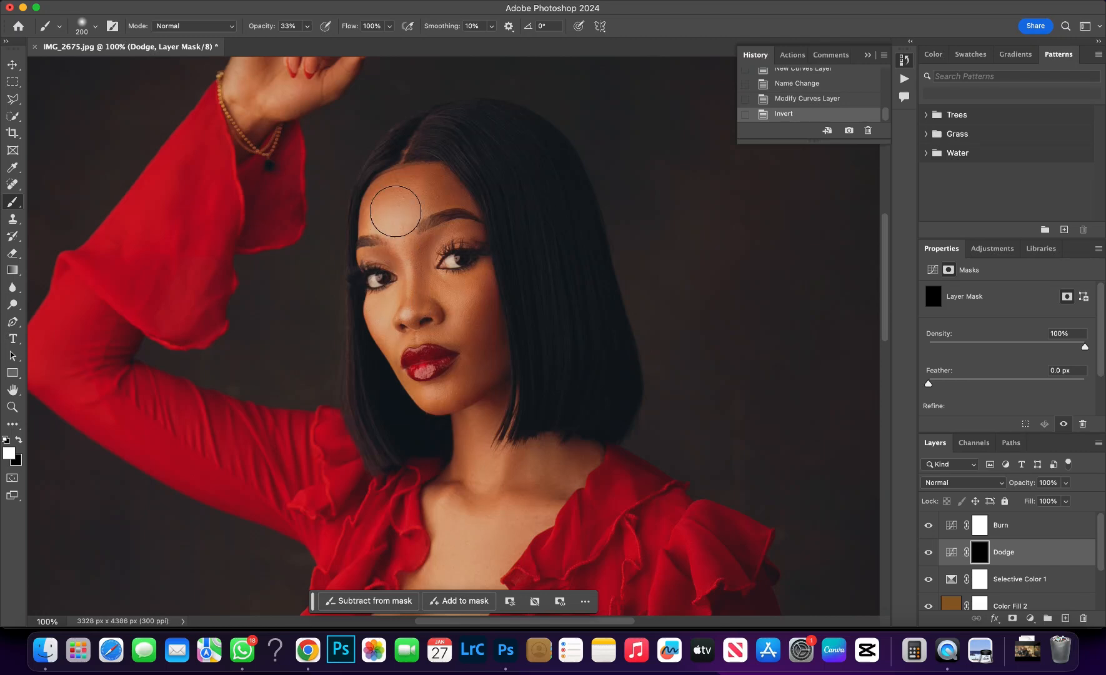
key("bracketright")
left_click(406, 207)
left_click(423, 206)
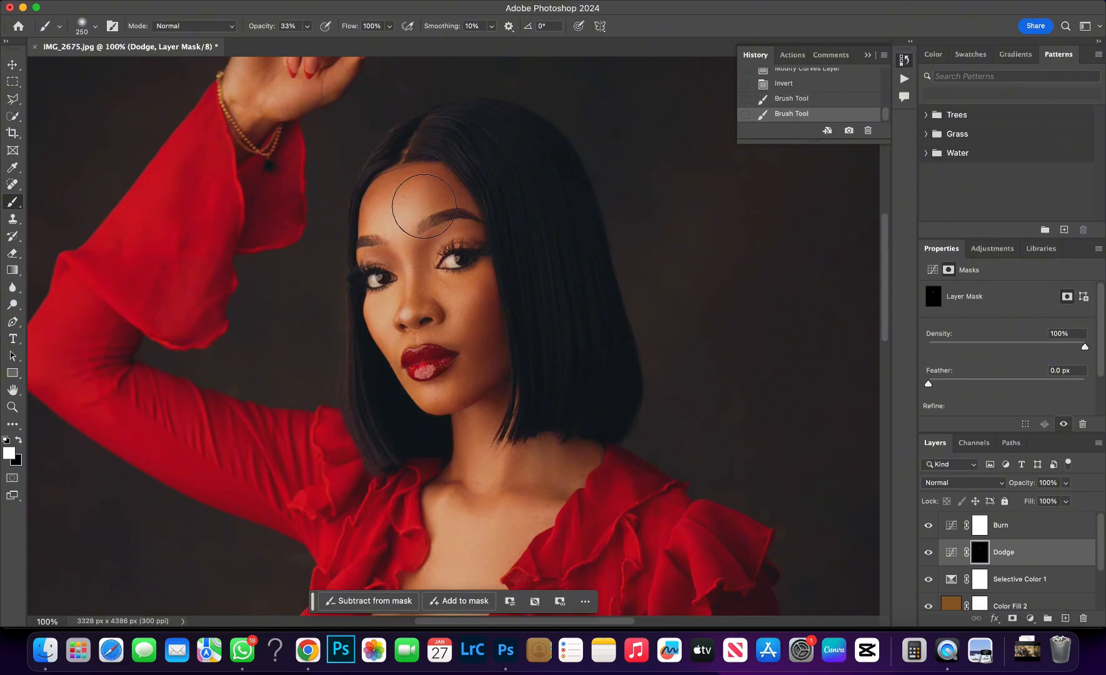
left_click(391, 204)
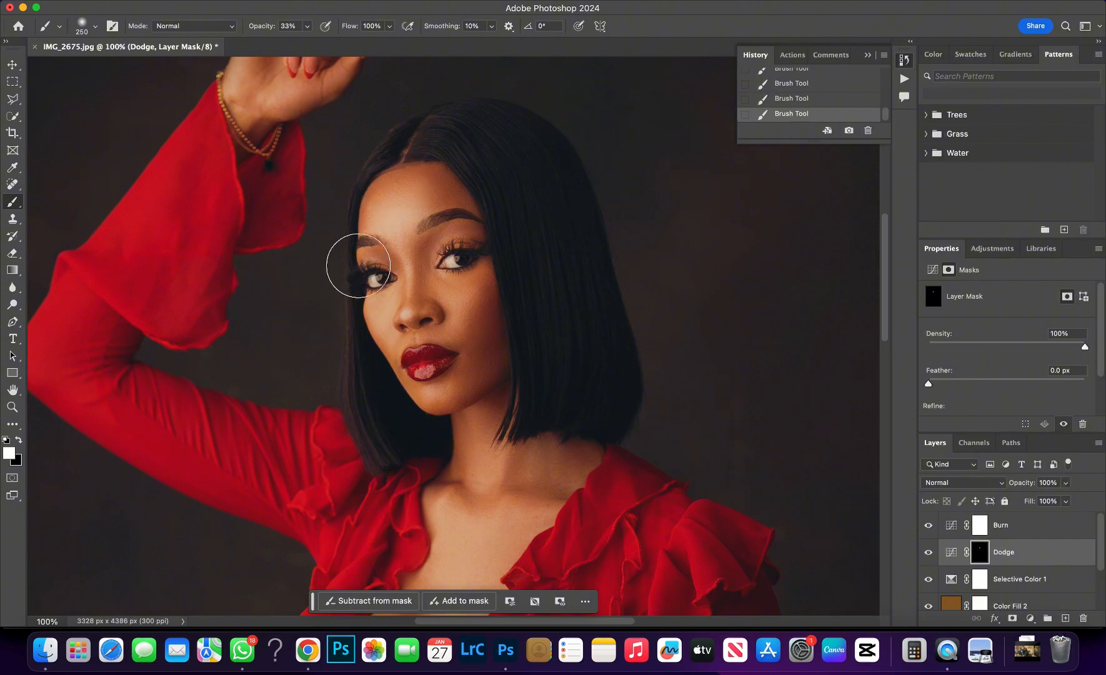
- Brighten the cheek, nose and chin on the Dodge mask, varying the brush size between 100 and 250 px for each area
left_click(461, 304)
key("bracketleft")
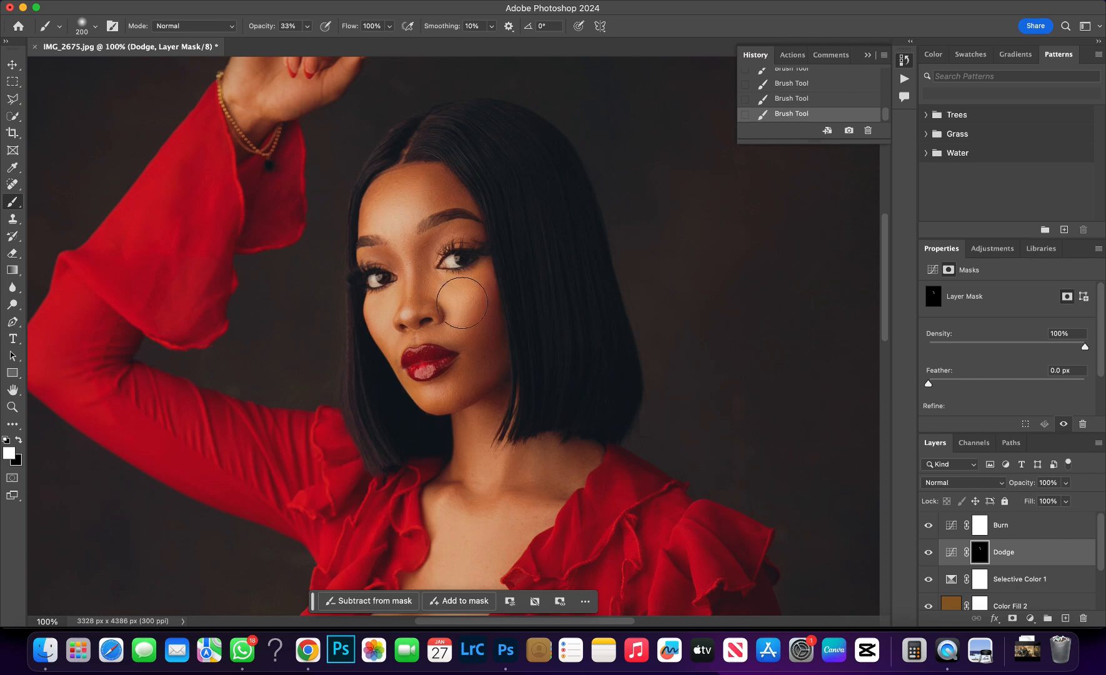
key("bracketleft")
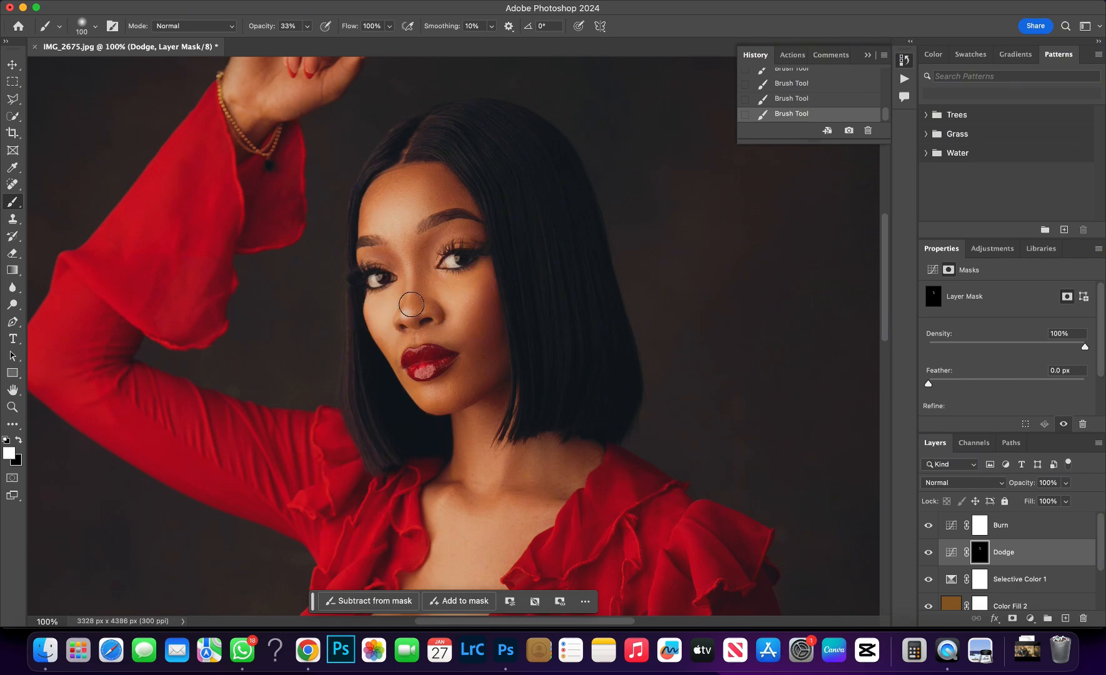
key("bracketleft")
key("bracketleft")
key("bracketleft")
key("bracketright")
key("bracketright")
key("bracketright")
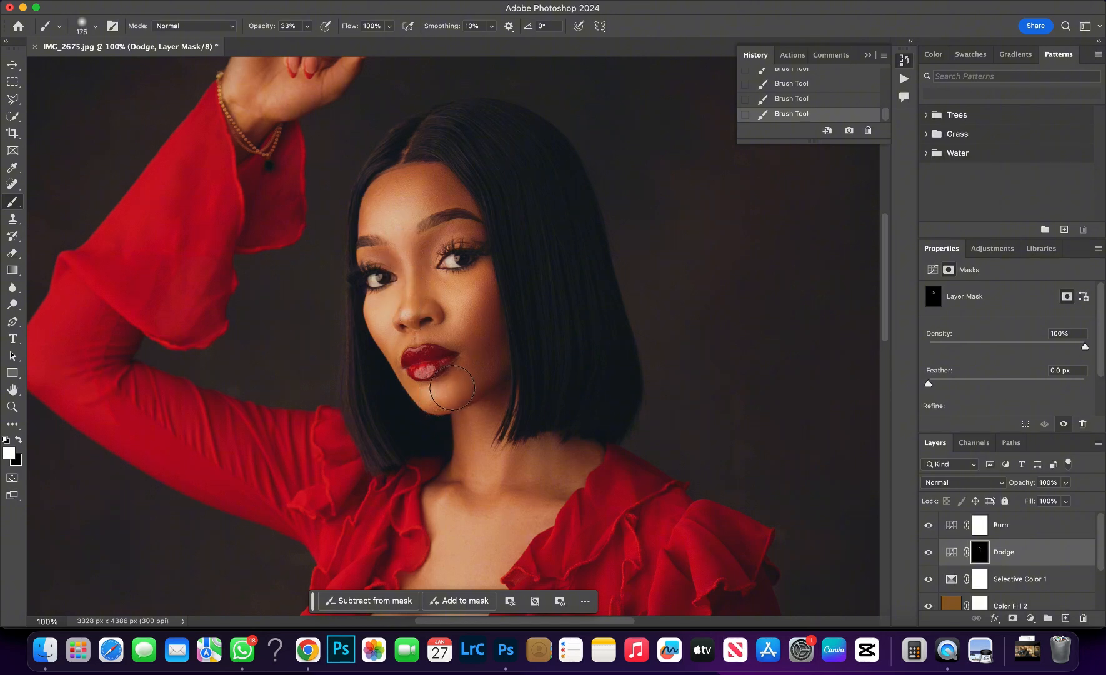
- Brighten the neck, collarbones and chest on the Dodge mask with the brush sized between 125 and 250 px
left_click_drag(457, 404, 436, 288)
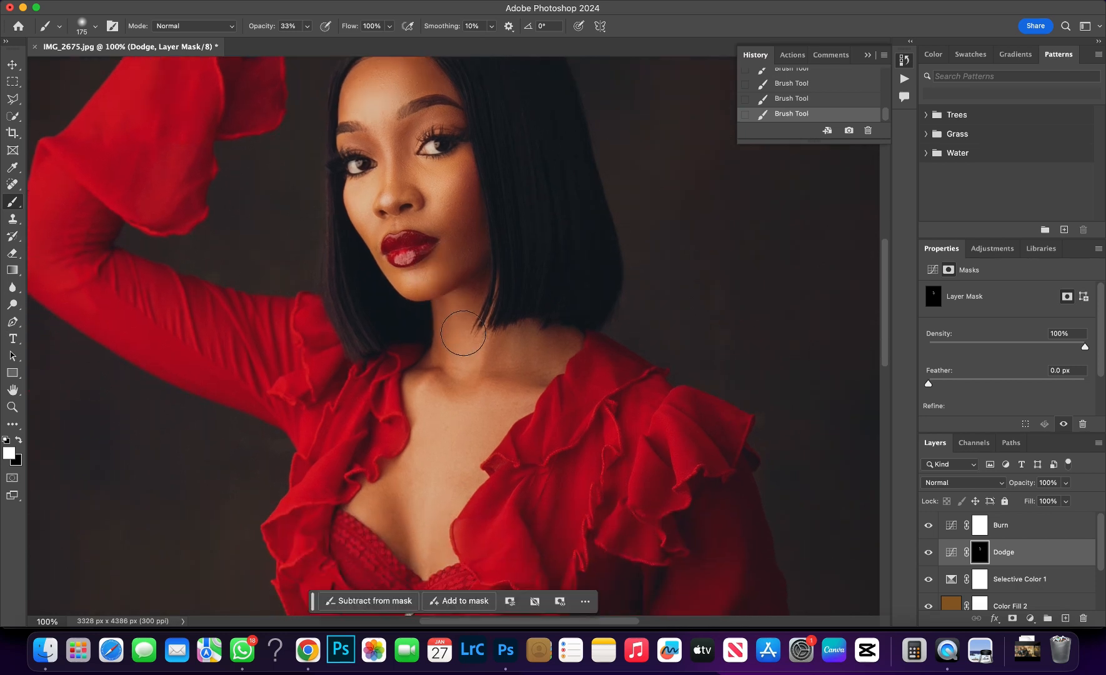
key("bracketright")
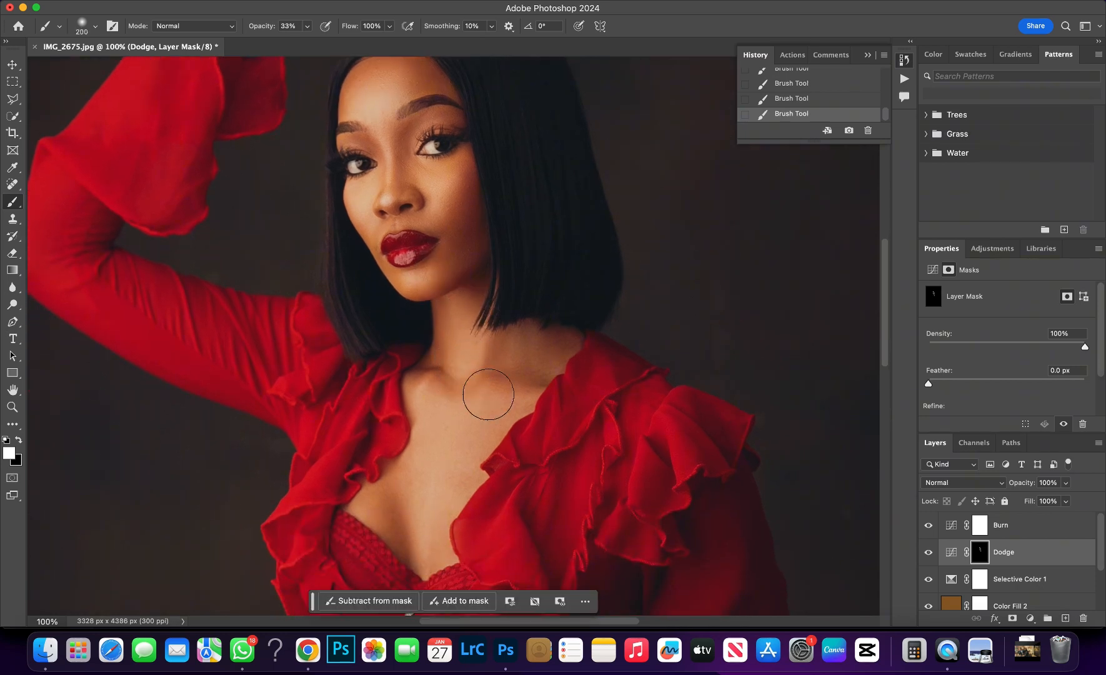
key("bracketleft")
key("bracketleft")
key("bracketleft")
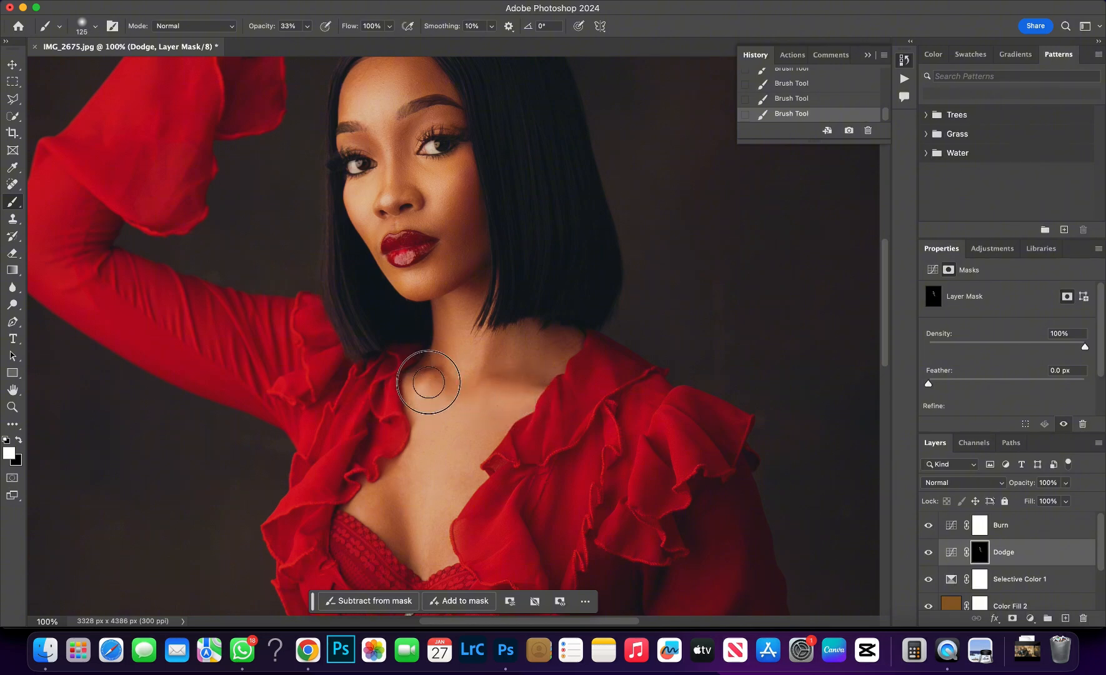
key("bracketright")
key("bracketright")
key("bracketright")
key("bracketright")
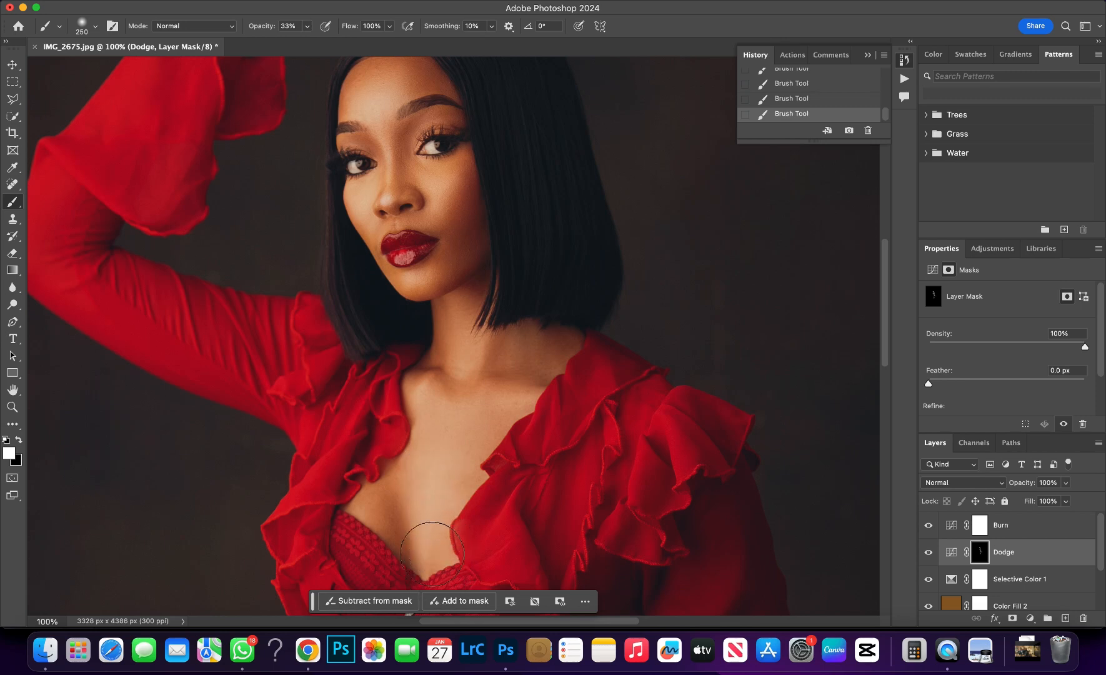
- Brighten the midsection of the dress and the hand at the waist on the Dodge mask with a 250 px brush
key("super+space")
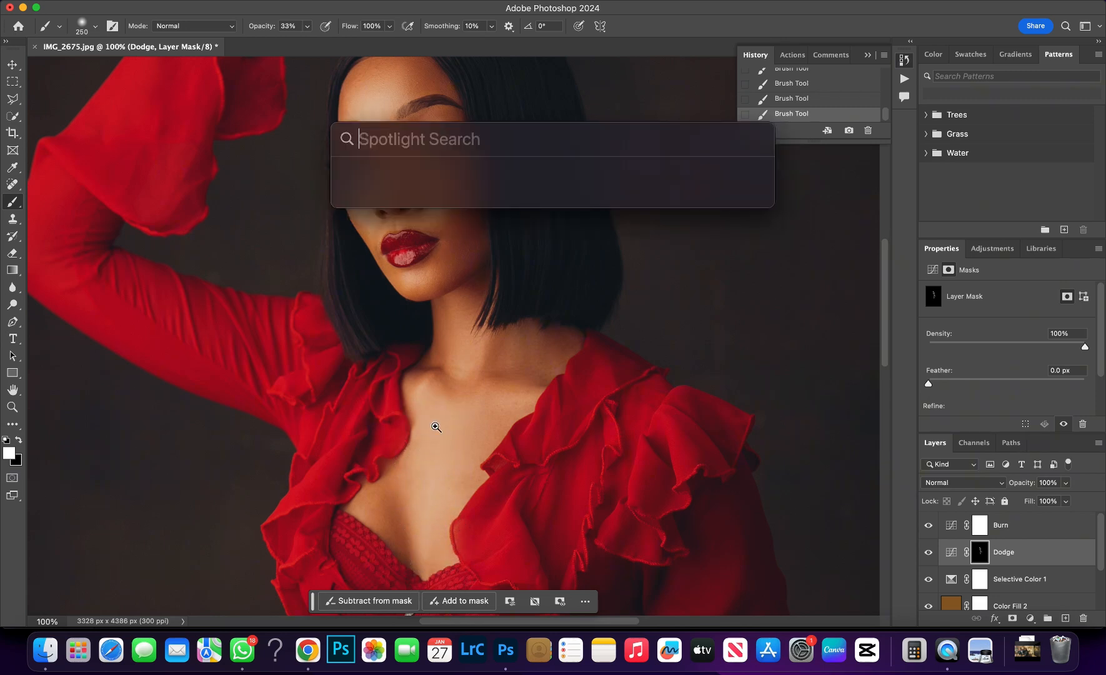
key("Escape")
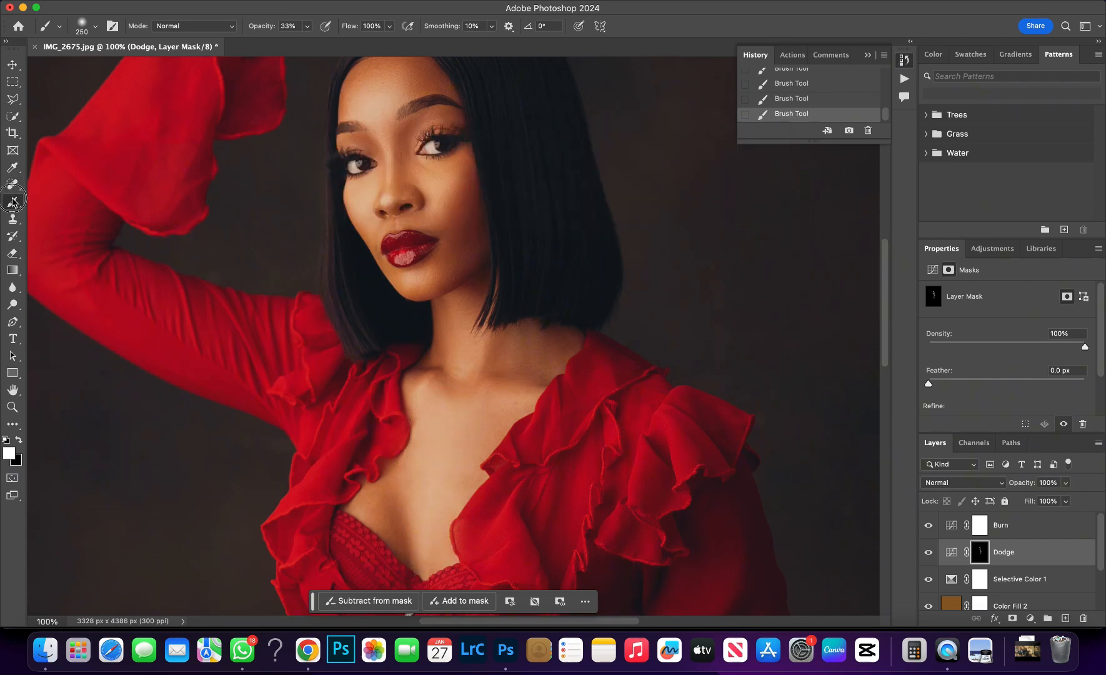
left_click_drag(398, 460, 391, 271)
scroll(405, 413, "down", 10)
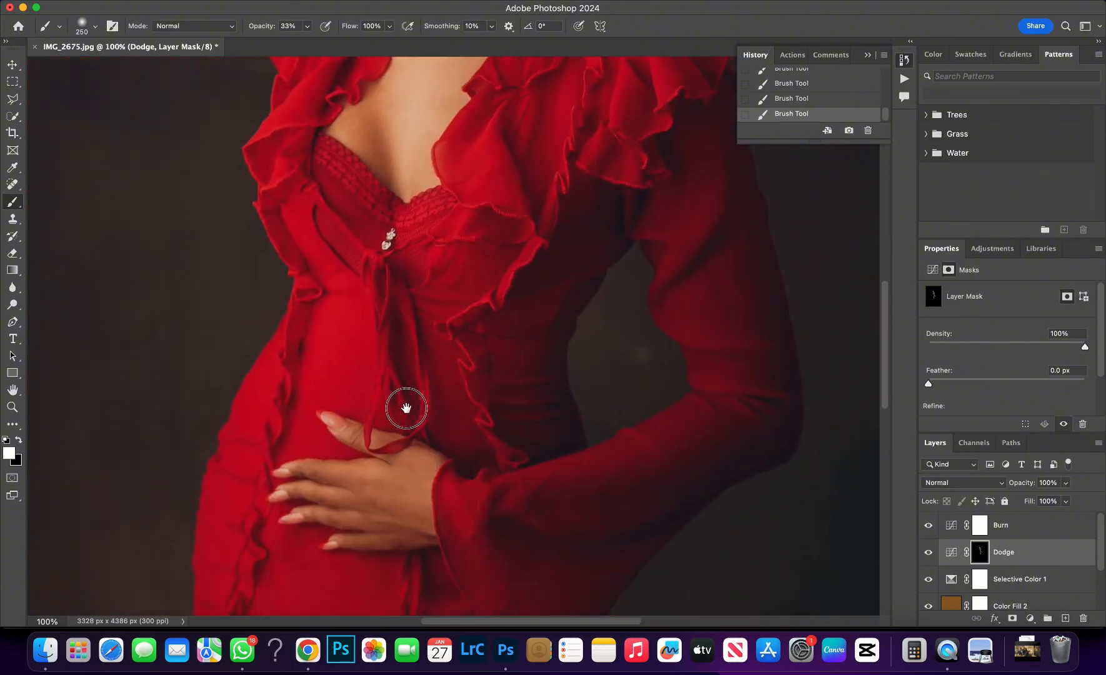
left_click_drag(444, 381, 422, 374)
mouse_move(317, 364)
left_mouse_down()
mouse_move(430, 365)
mouse_move(336, 360)
left_mouse_up()
scroll(335, 360, "down", 6)
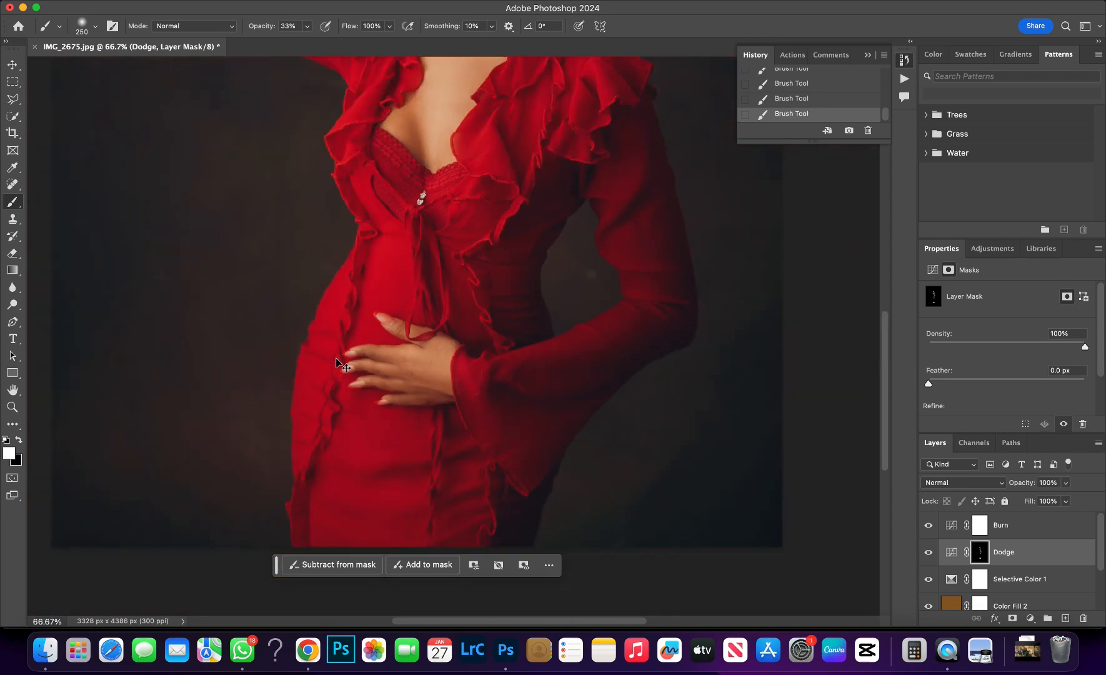
- Paint on the Dodge mask over the dress folds, bent sleeve and shoulder ruffles, finishing with a 250 px brush
scroll(462, 402, "up", 5)
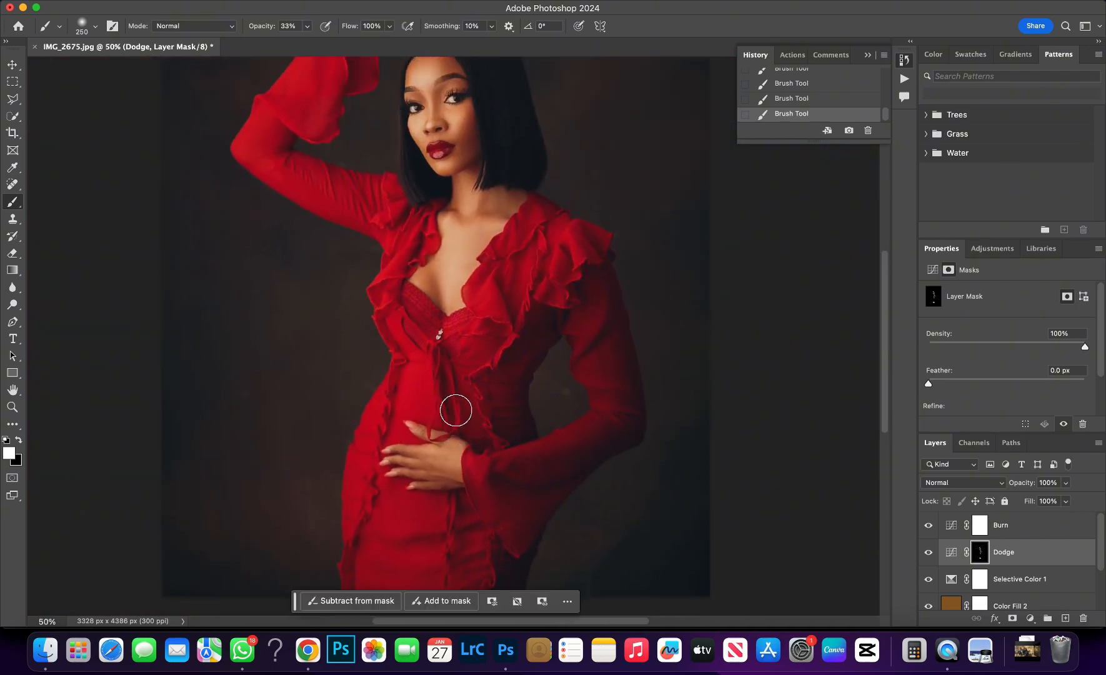
key("bracketleft")
key("bracketleft")
key("bracketright")
key("bracketright")
key("bracketright")
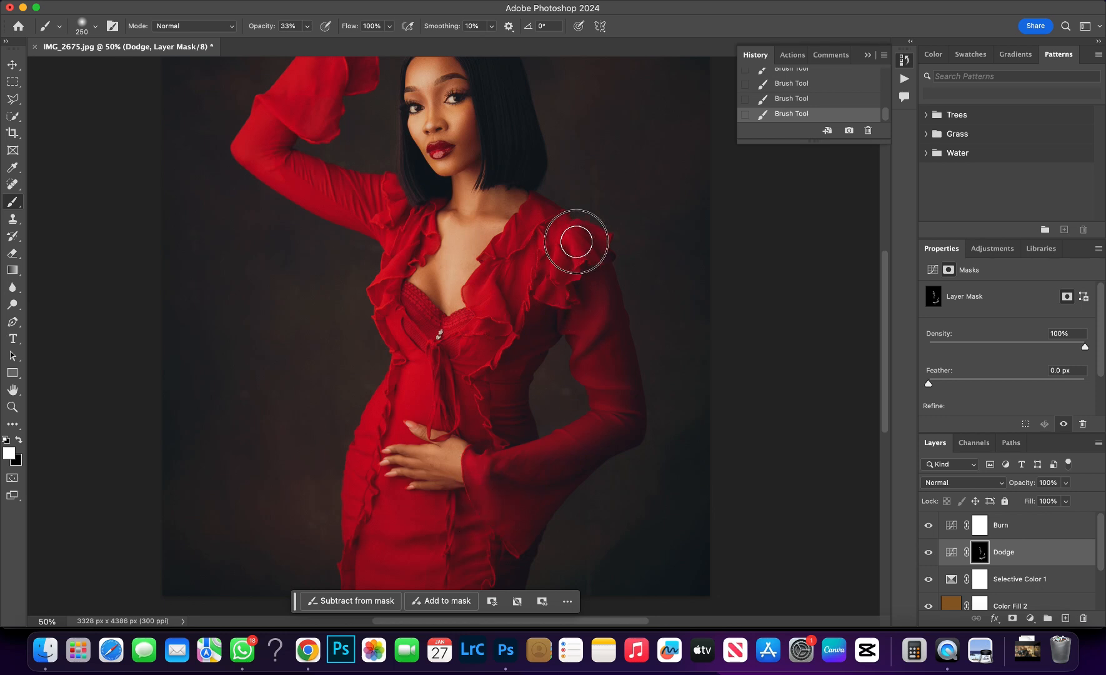
- Compare the whole portrait with and without the Dodge layer, leaving the layer visible
scroll(538, 338, "up", 3)
scroll(538, 339, "left", 1)
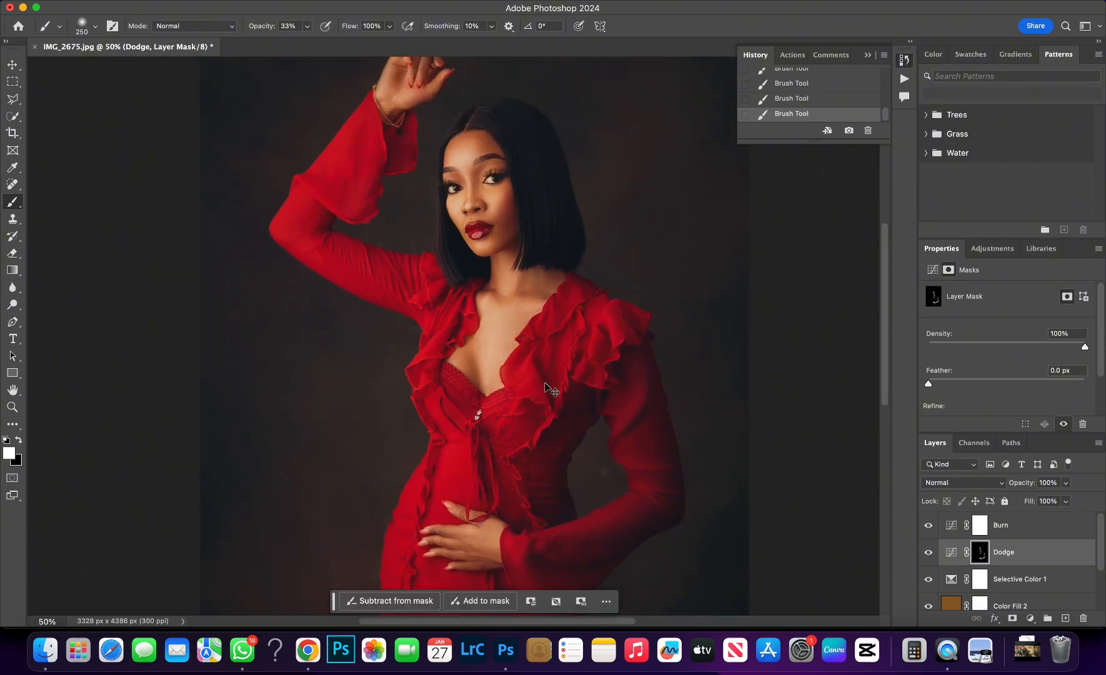
scroll(550, 388, "down", 3)
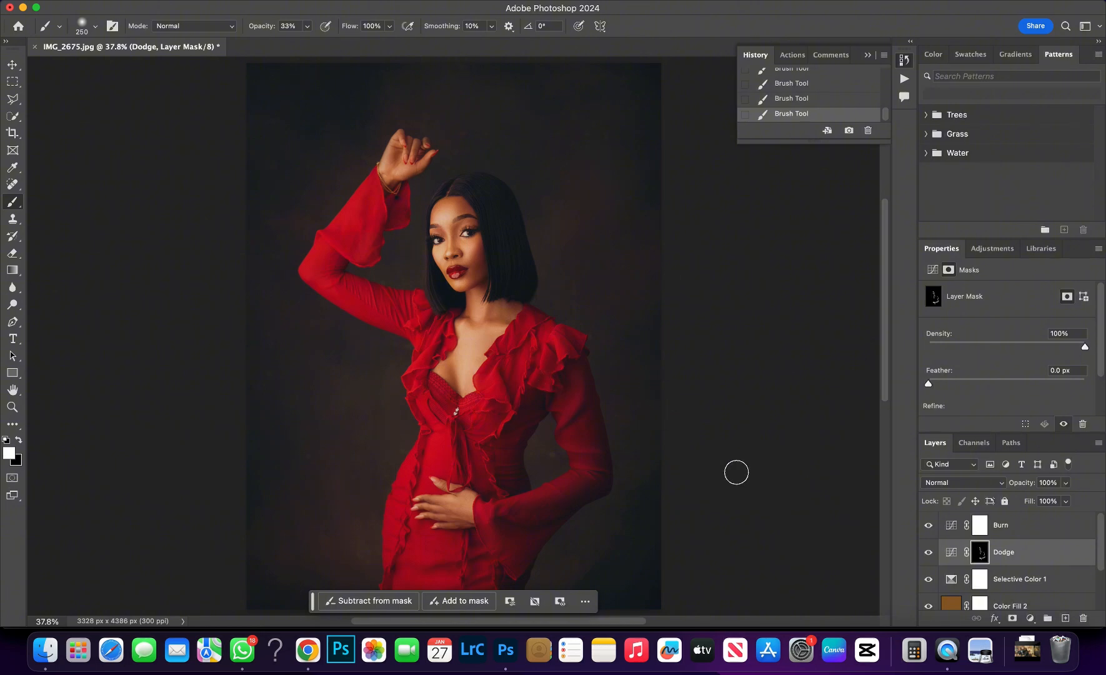
left_click(928, 554)
left_click(928, 554)
left_click(929, 554)
left_click(928, 554)
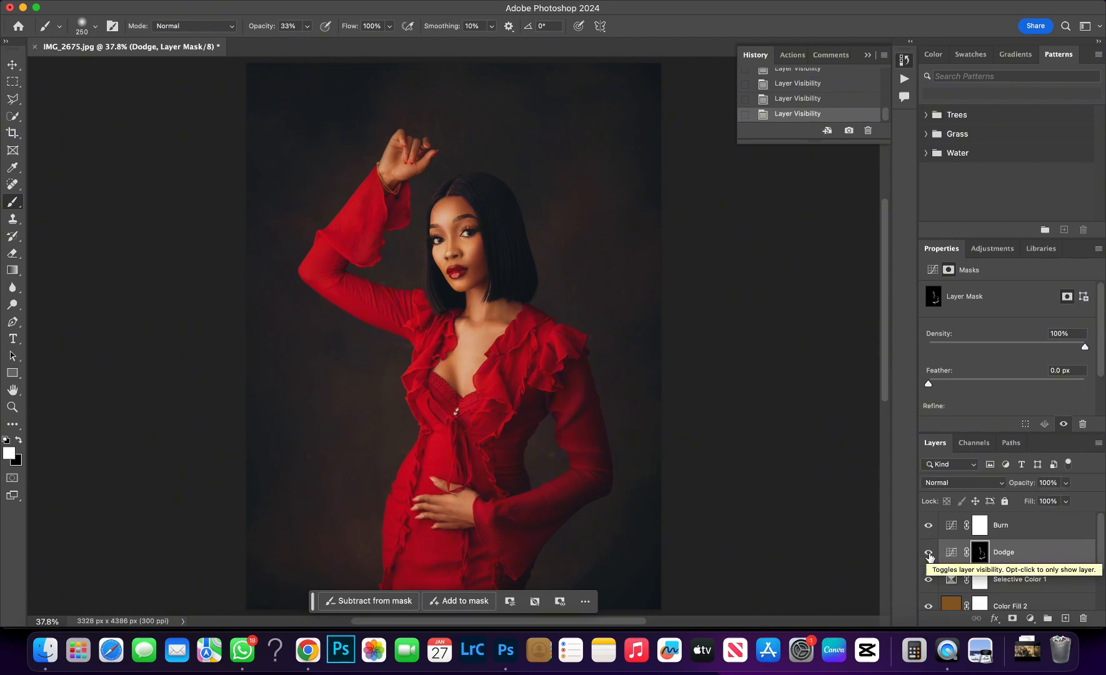
- Lower the midpoint of the Burn layer's RGB curve slightly and invert the layer's mask to black
left_click(1007, 531)
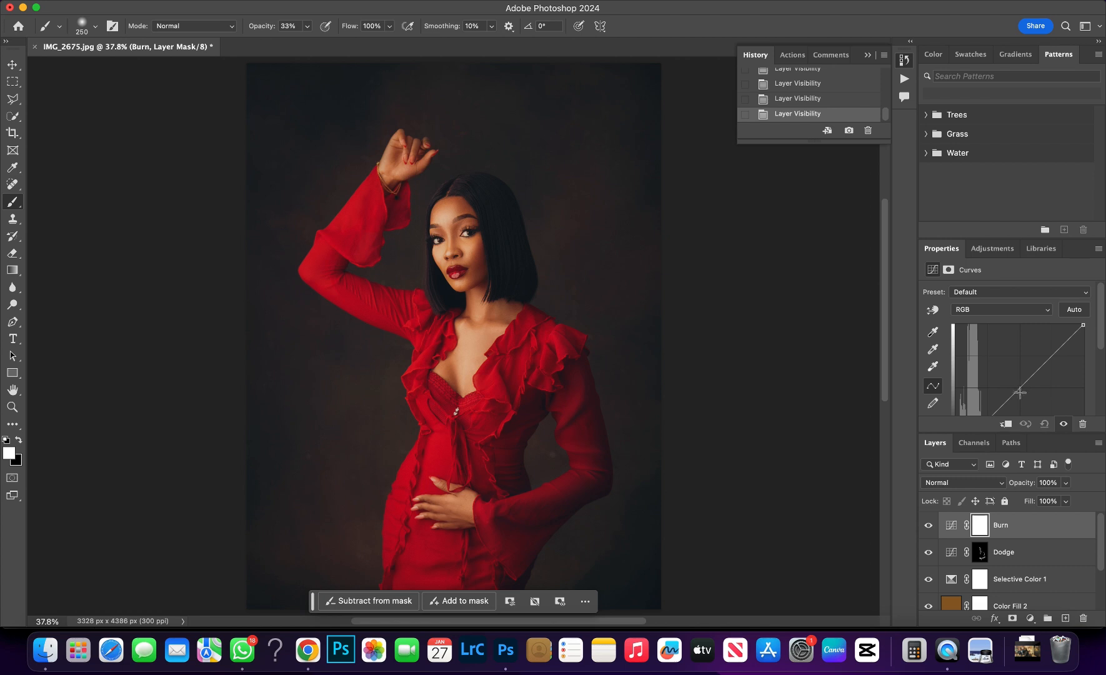
left_click(999, 552)
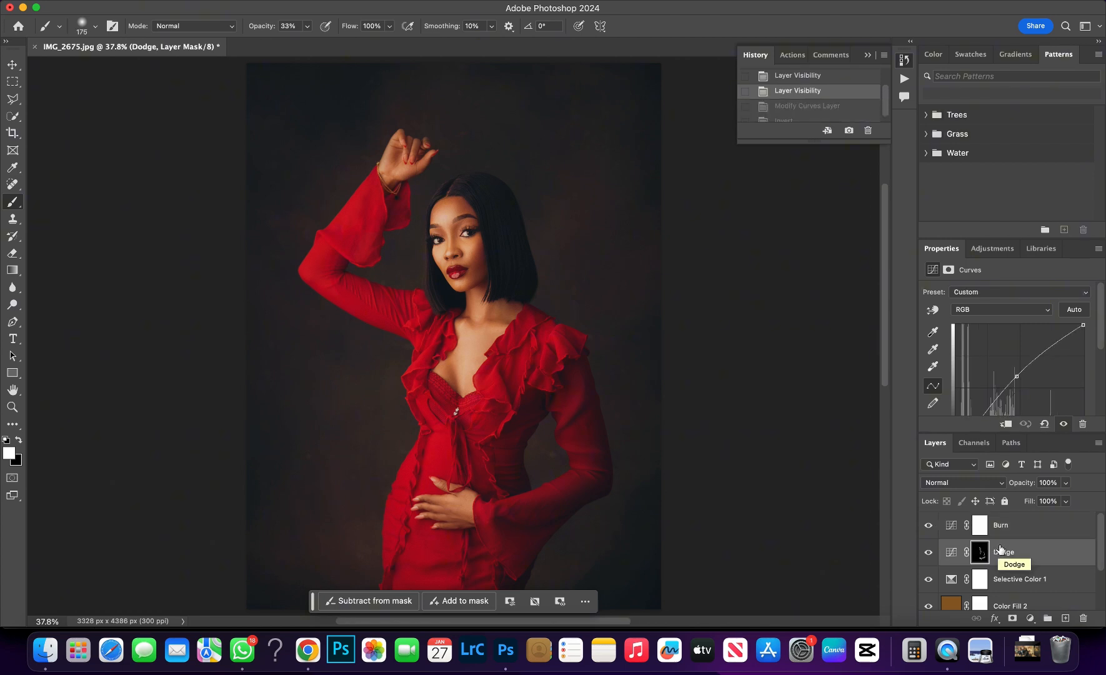
left_click(1000, 525)
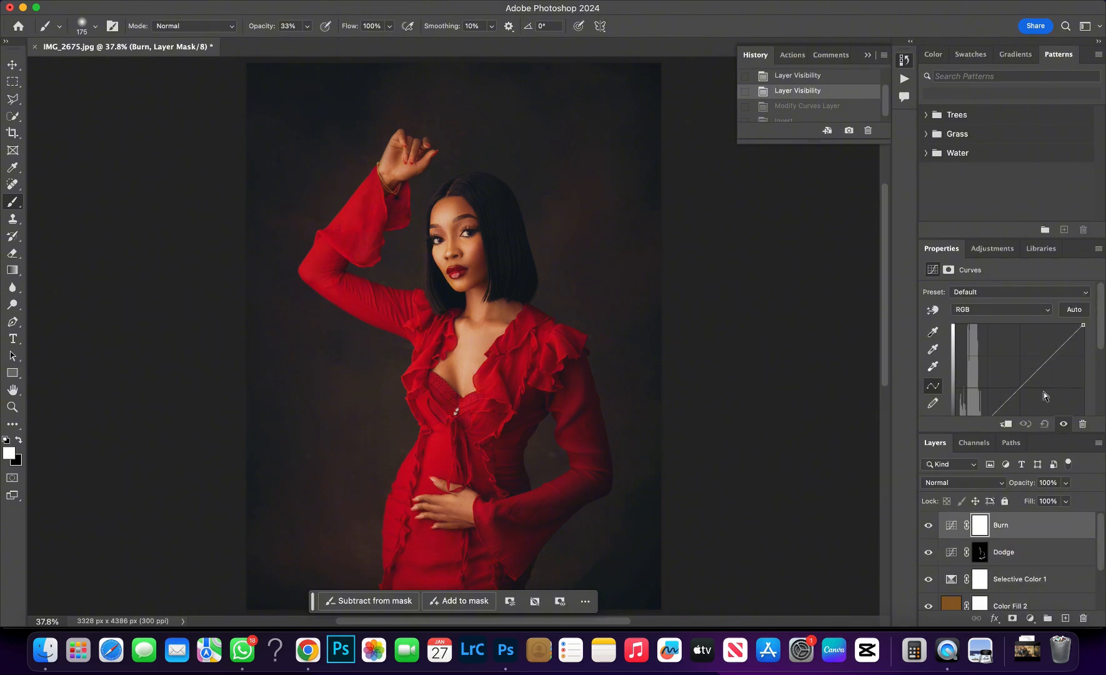
left_click_drag(1017, 390, 1022, 392)
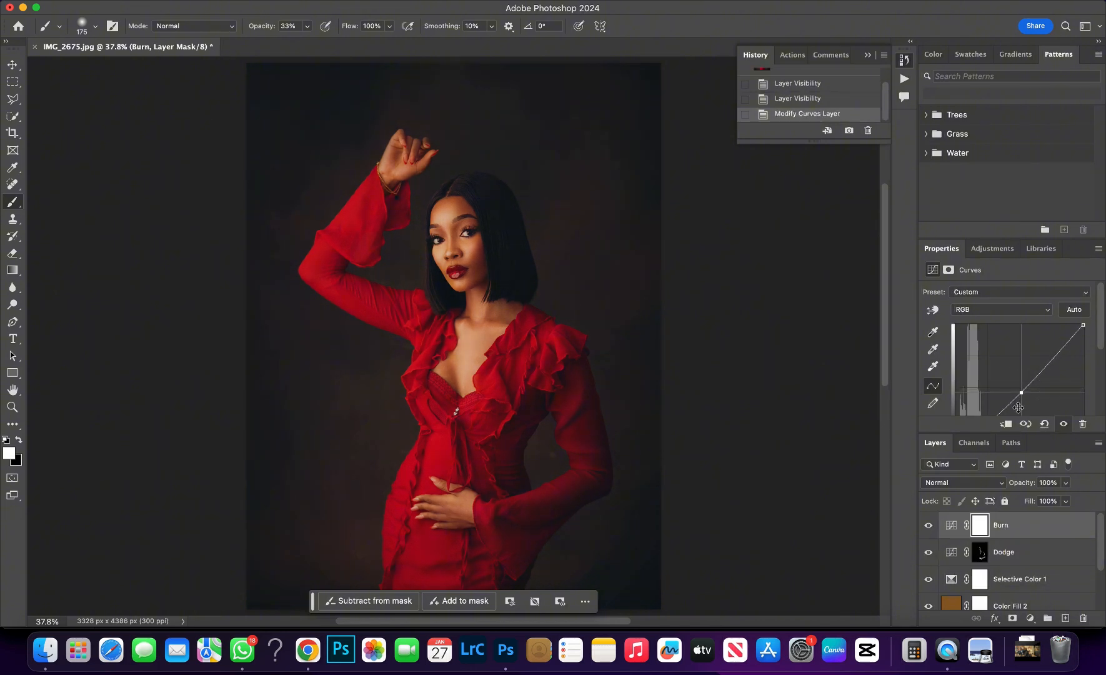
key("cmd+i")
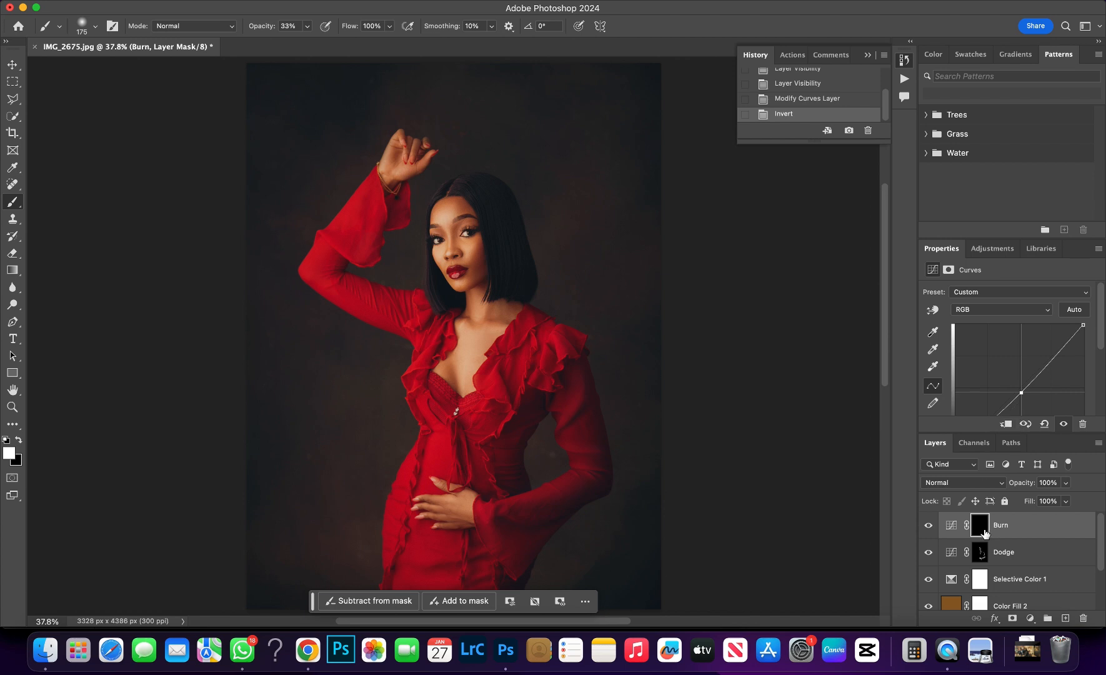
left_click(983, 531)
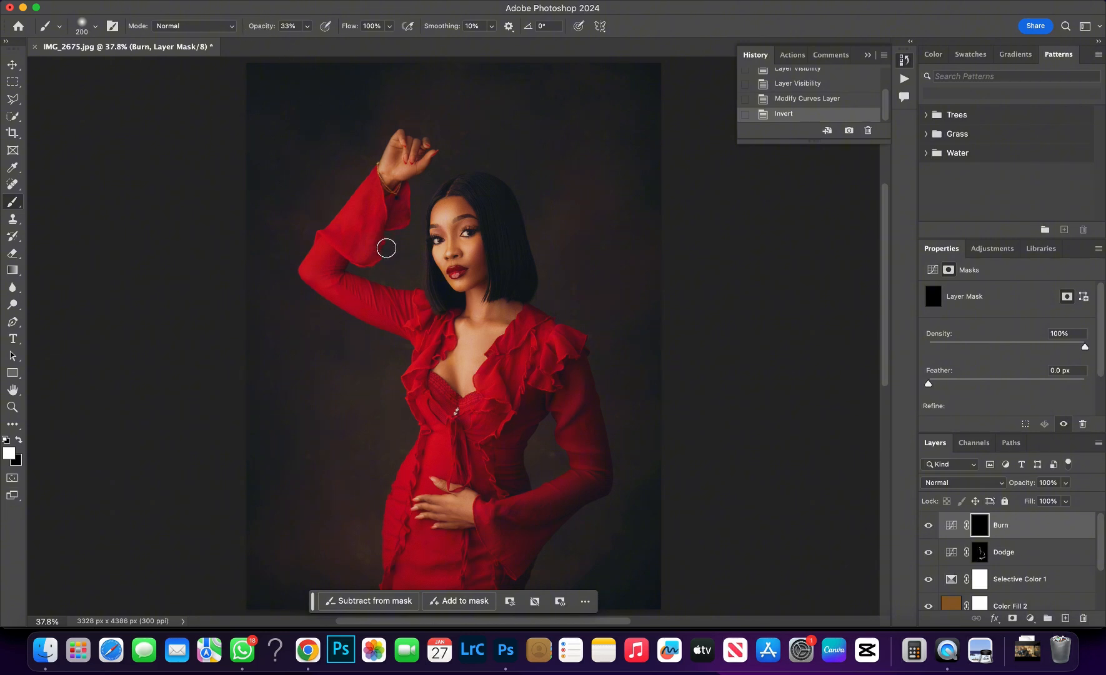
- Paint white on the Burn mask over the shadowed side of the dress and the bent sleeve with a 400 px brush
key("bracketright")
key("bracketright")
key("bracketright")
mouse_move(523, 415)
left_mouse_down()
mouse_move(507, 489)
mouse_move(509, 456)
left_mouse_up()
mouse_move(512, 497)
left_mouse_down()
mouse_move(544, 522)
mouse_move(532, 520)
mouse_move(593, 483)
mouse_move(576, 361)
left_mouse_up()
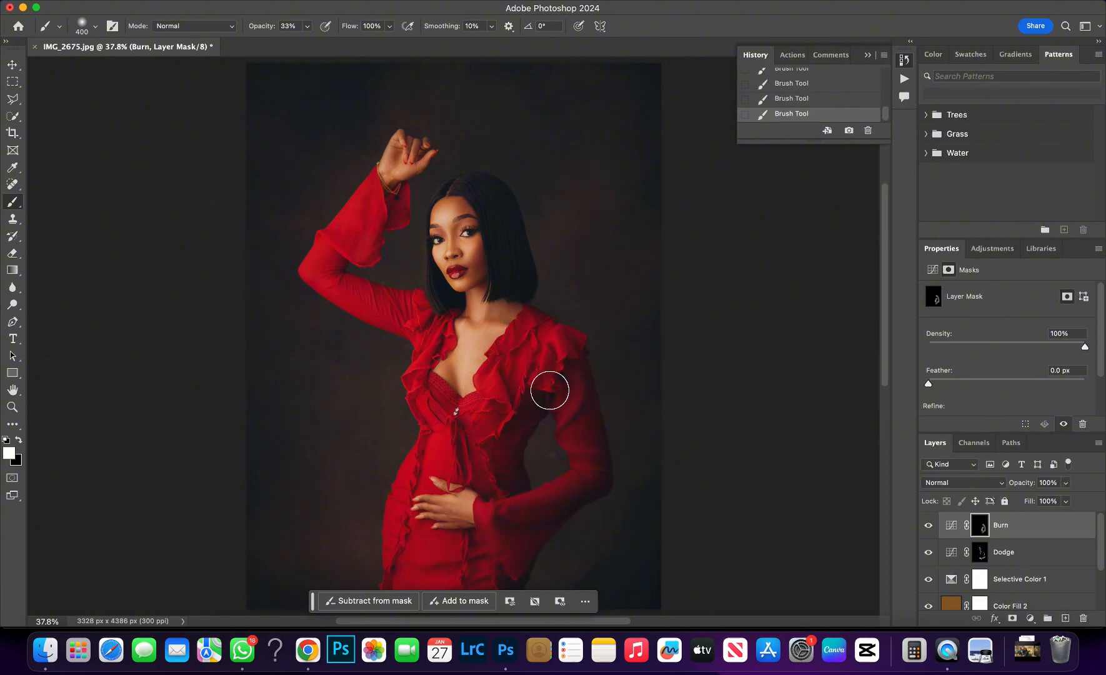
- Darken the area around the waist and hand on the Burn mask with a 200 px brush
key("super+equal")
key("super+equal")
key("bracketleft")
scroll(469, 440, "down", 5)
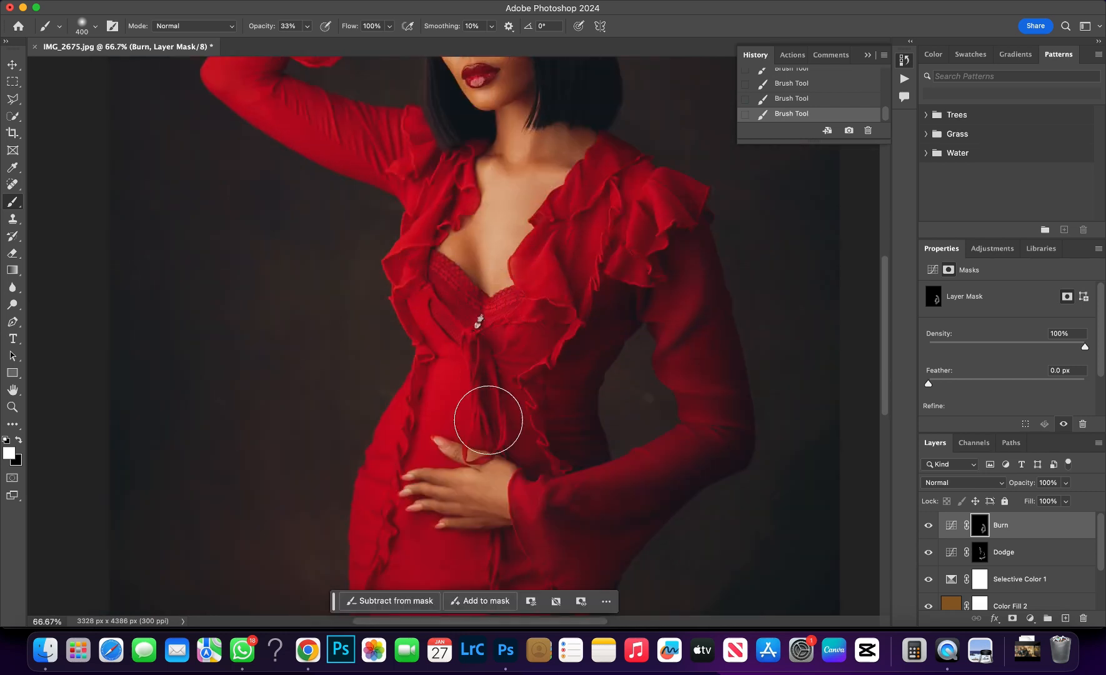
key("bracketleft")
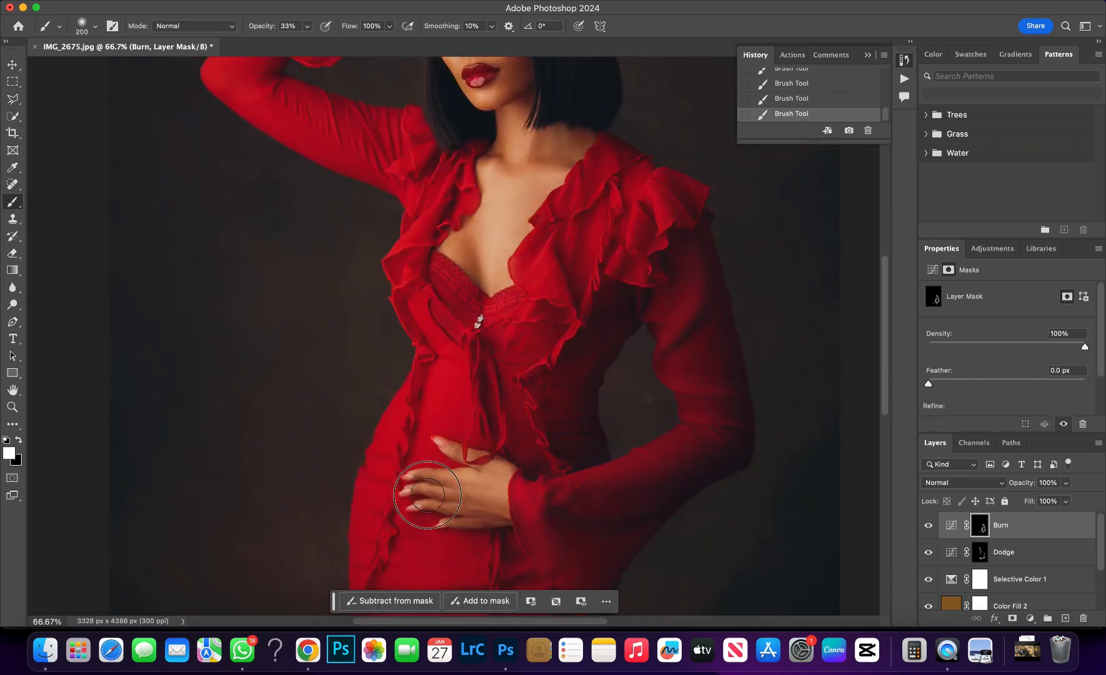
- Darken the shadow areas of the neck, chest and face edge on the Burn mask, reducing the brush to 100 px
scroll(533, 314, "up", 5)
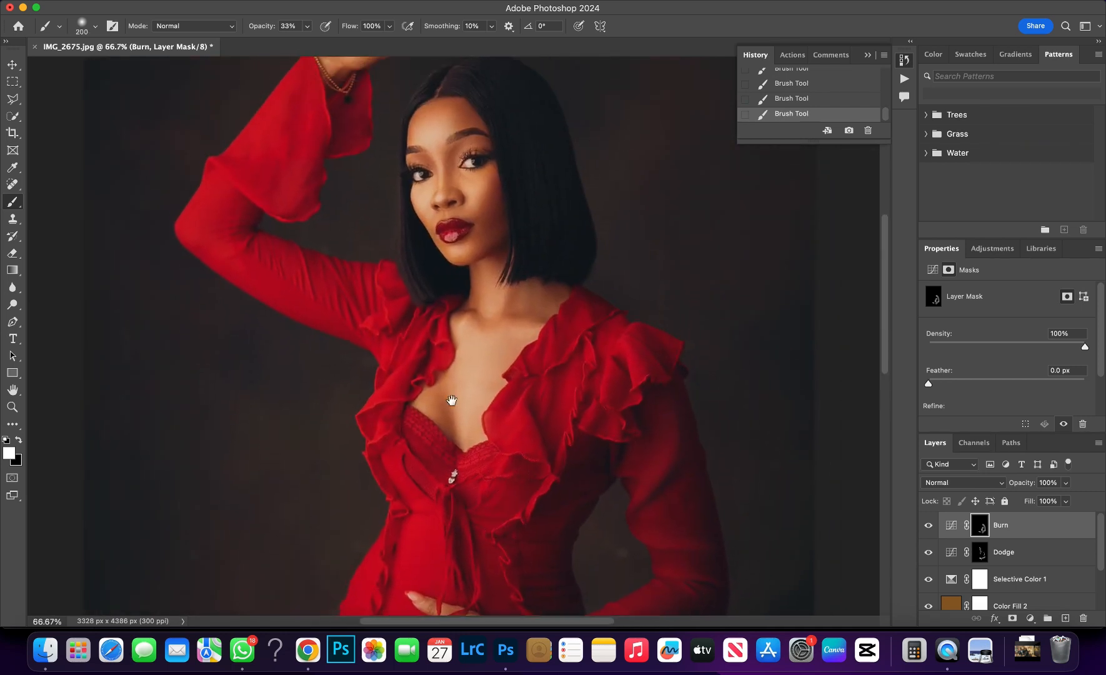
key("bracketleft")
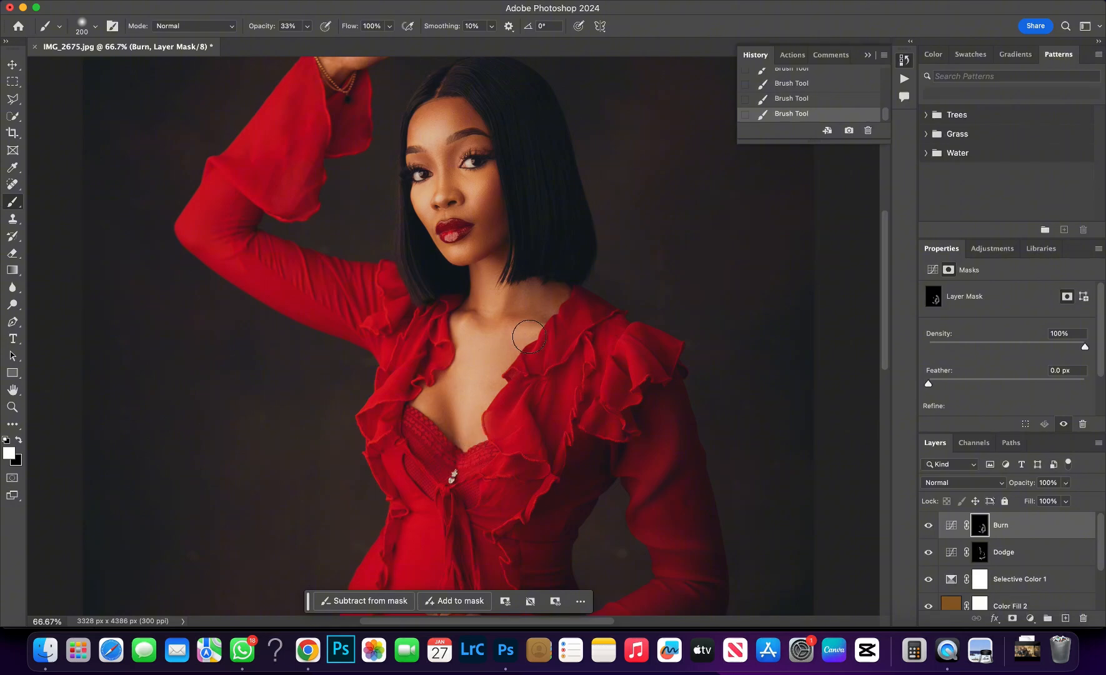
key("bracketleft")
key("bracketleft")
key("bracketleft")
left_click_drag(494, 219, 498, 258)
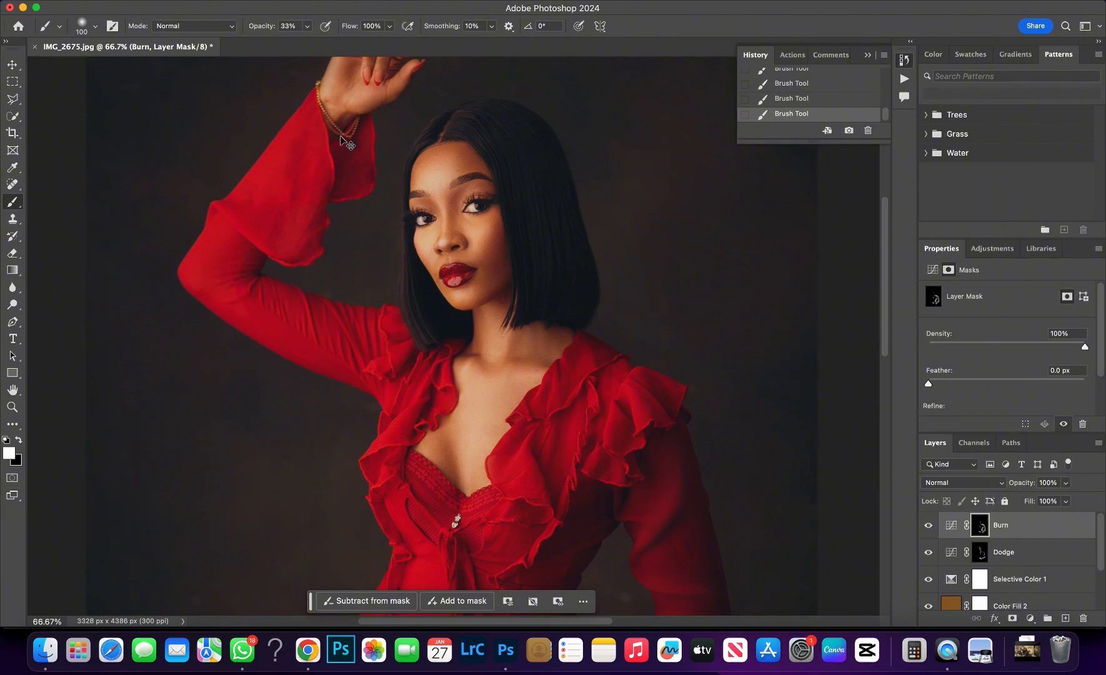
- Compare the graded portrait with the original by isolating the Background layer and restoring all the layers
scroll(345, 141, "down", 3)
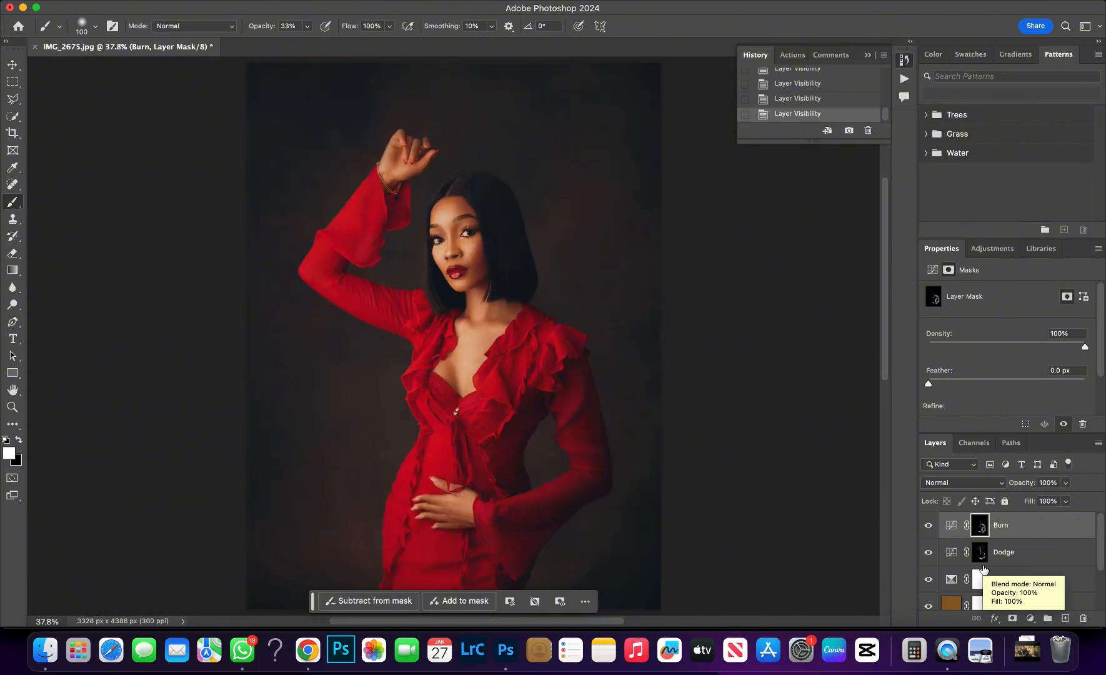
scroll(981, 566, "down", 2)
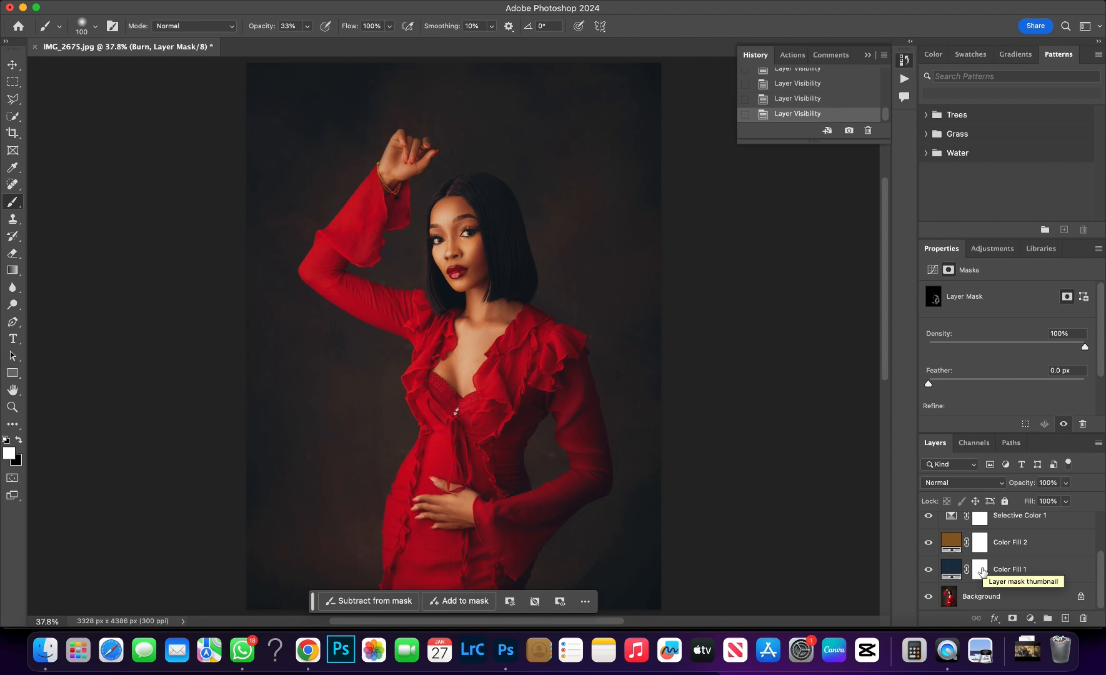
left_click(929, 597, "alt")
left_click(929, 599, "alt")
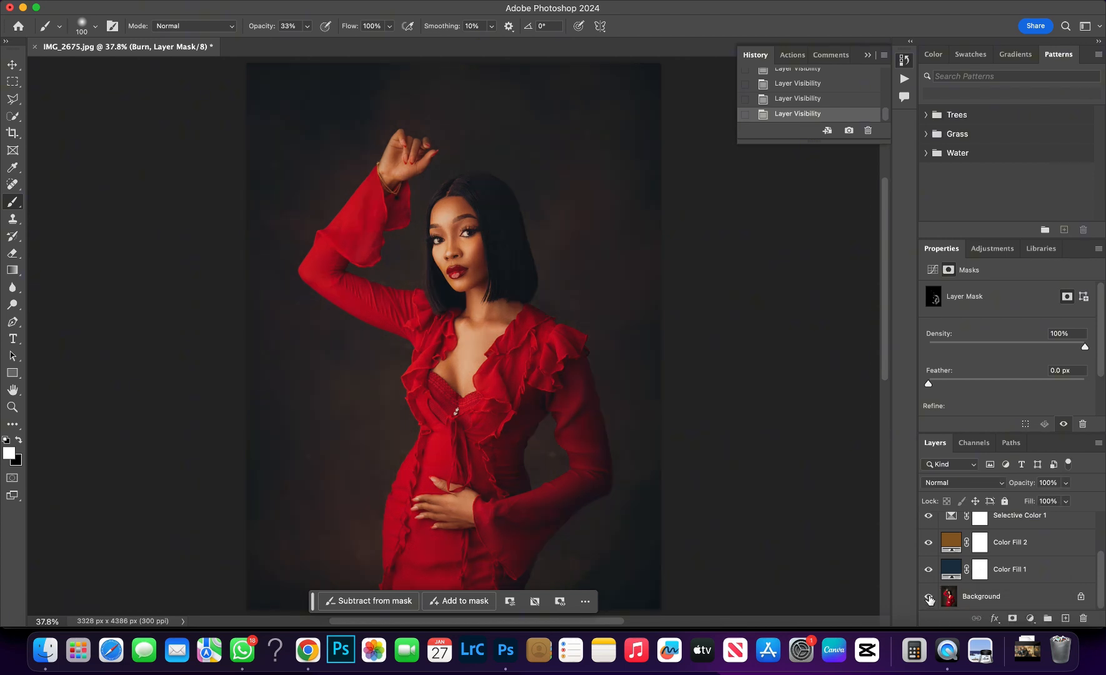